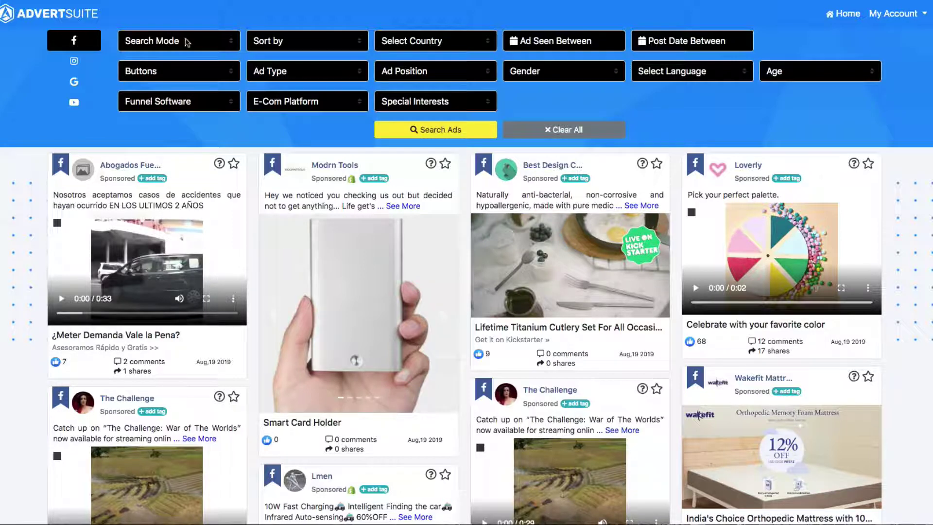
- Set the ad search to keywords in the ad text, sorted by likes
{"action": "left_click", "coordinate": [215, 41]}
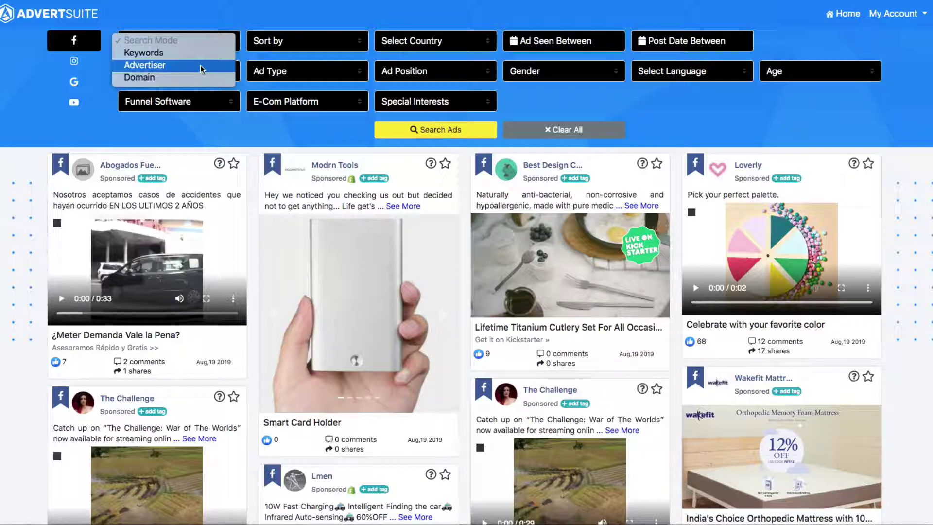
{"action": "left_click", "coordinate": [202, 53]}
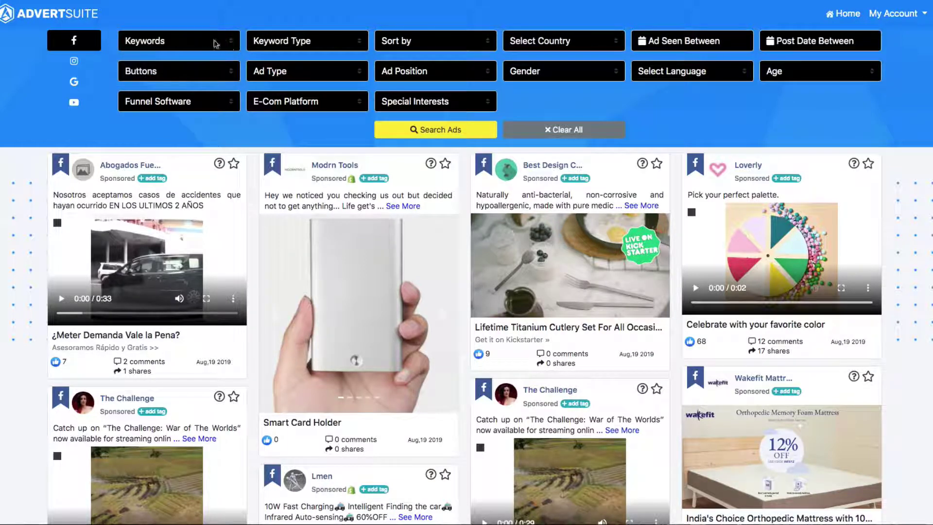
{"action": "left_click", "coordinate": [311, 41]}
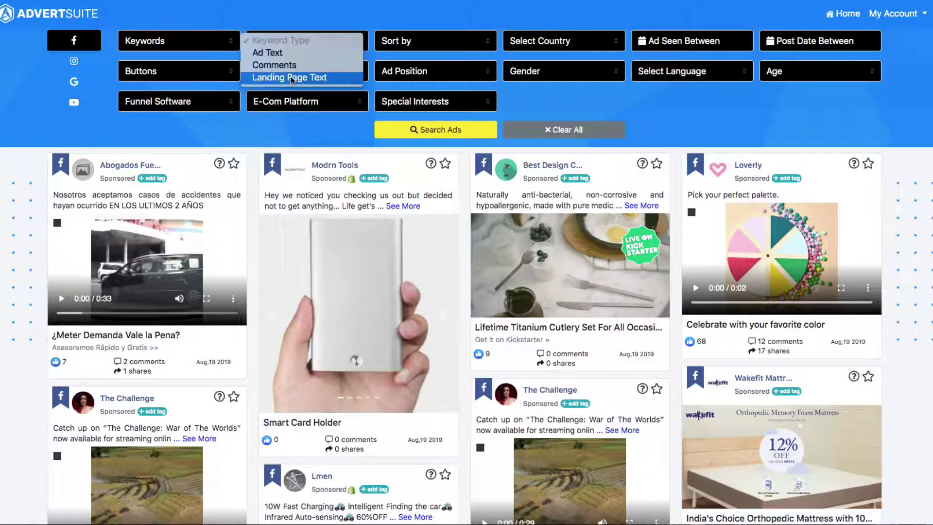
{"action": "left_click", "coordinate": [301, 54]}
{"action": "left_click", "coordinate": [476, 39]}
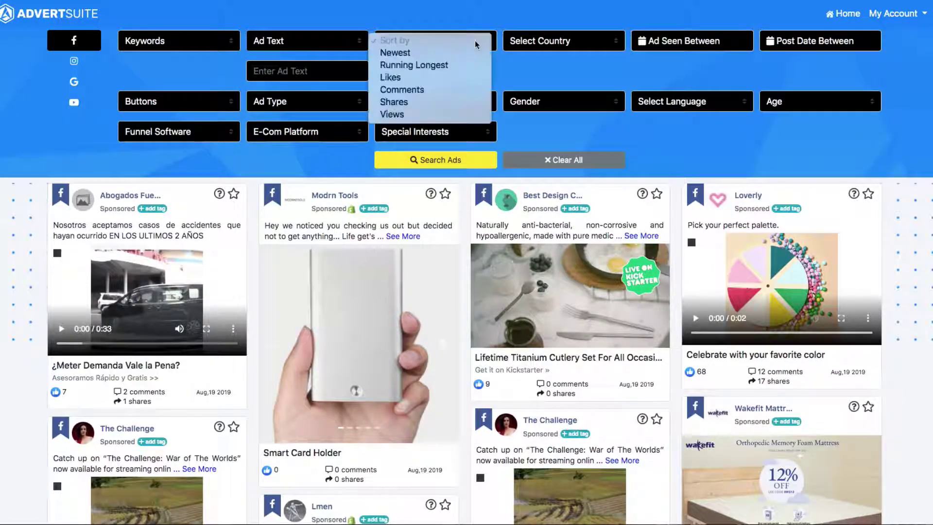
{"action": "left_click", "coordinate": [442, 78]}
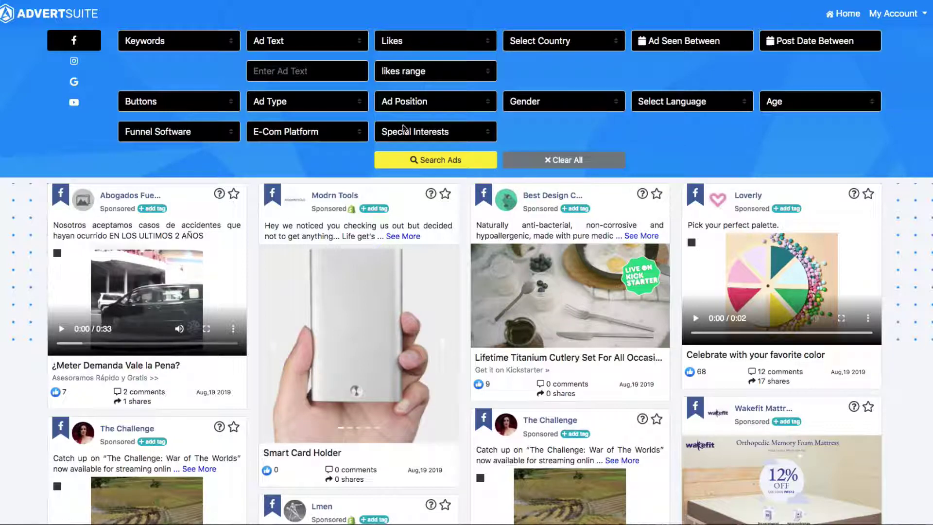
{"action": "left_click", "coordinate": [145, 132]}
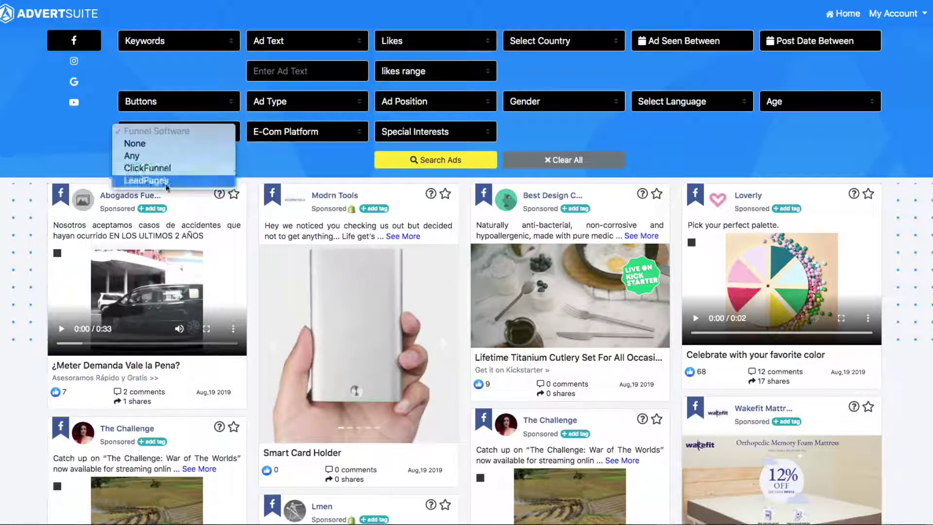
{"action": "left_click", "coordinate": [297, 165]}
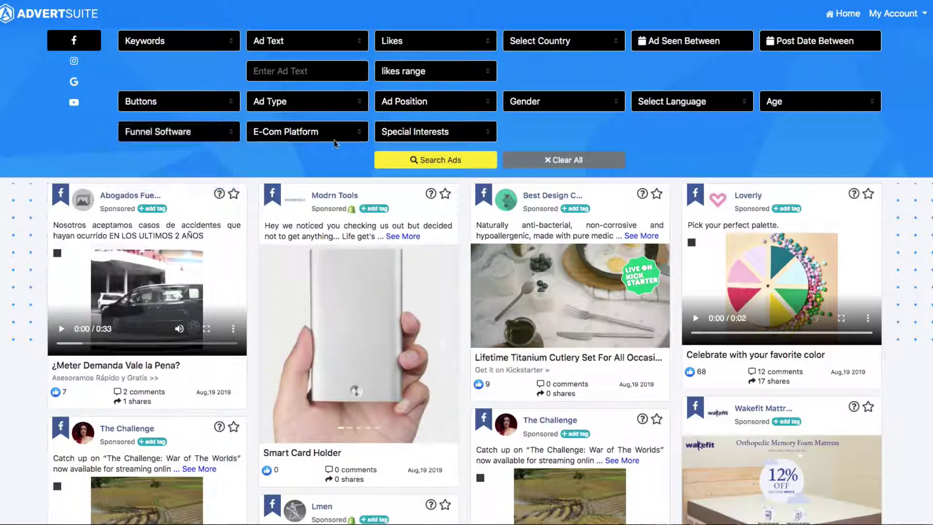
{"action": "left_click", "coordinate": [335, 140]}
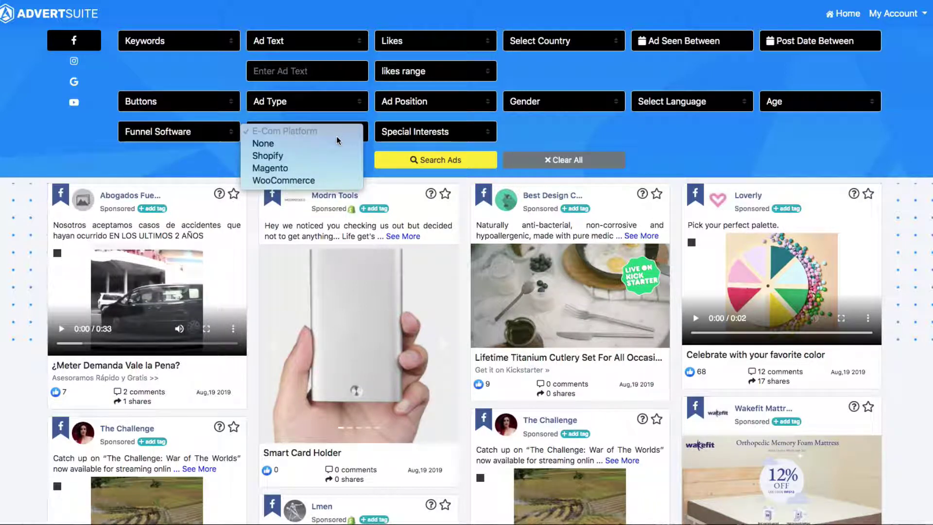
- Search Facebook ads for the ad text "burgers"
{"action": "left_click", "coordinate": [340, 67]}
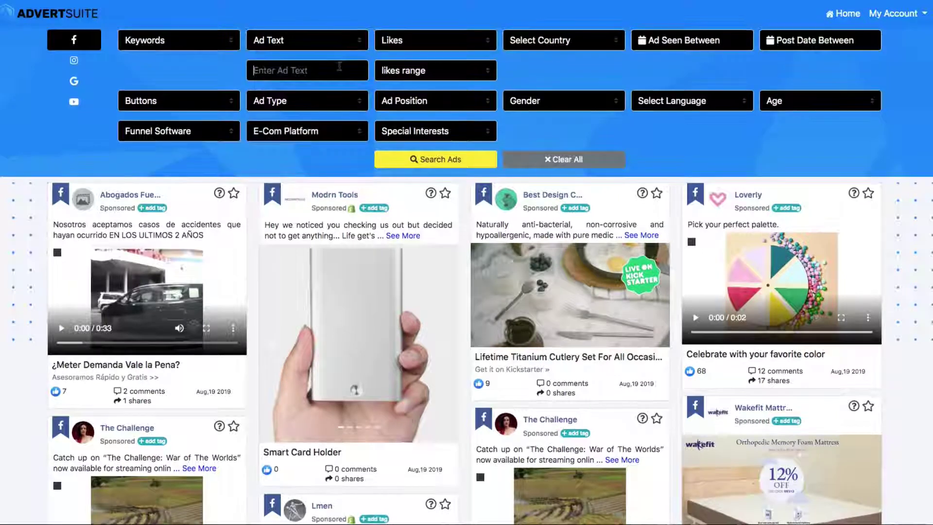
{"action": "type", "text": "burgers"}
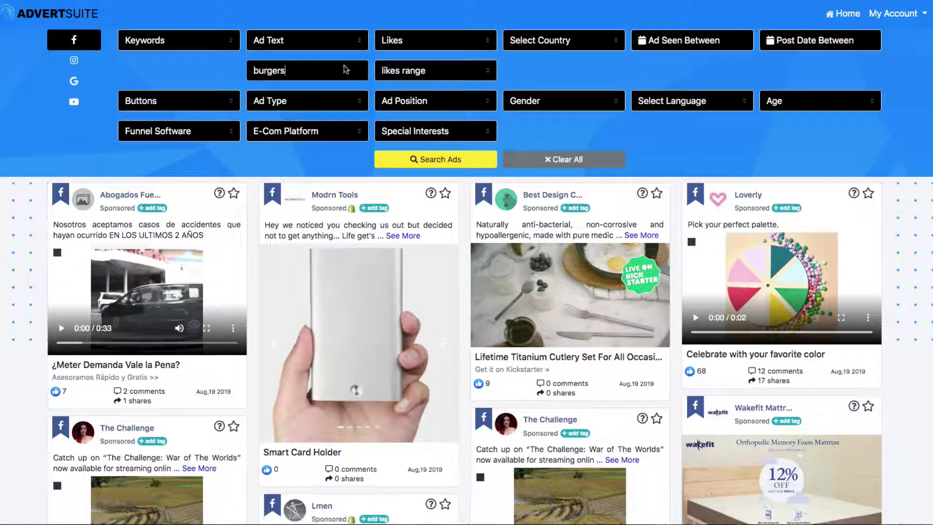
{"action": "left_click", "coordinate": [443, 165]}
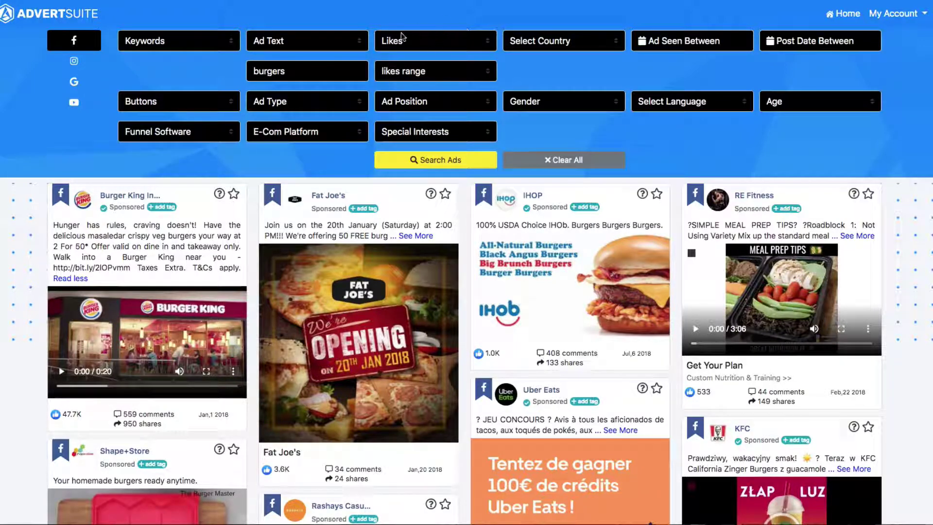
- Browse the burger ads, comparing their creatives, offers and engagement figures
{"action": "scroll", "coordinate": [494, 151], "scroll_direction": "down", "scroll_amount": 2}
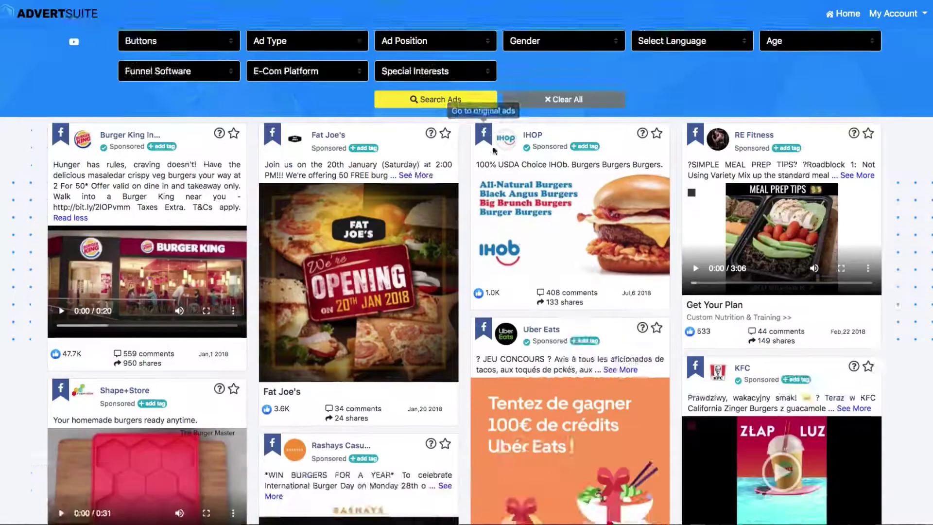
{"action": "scroll", "coordinate": [495, 150], "scroll_direction": "down", "scroll_amount": 9}
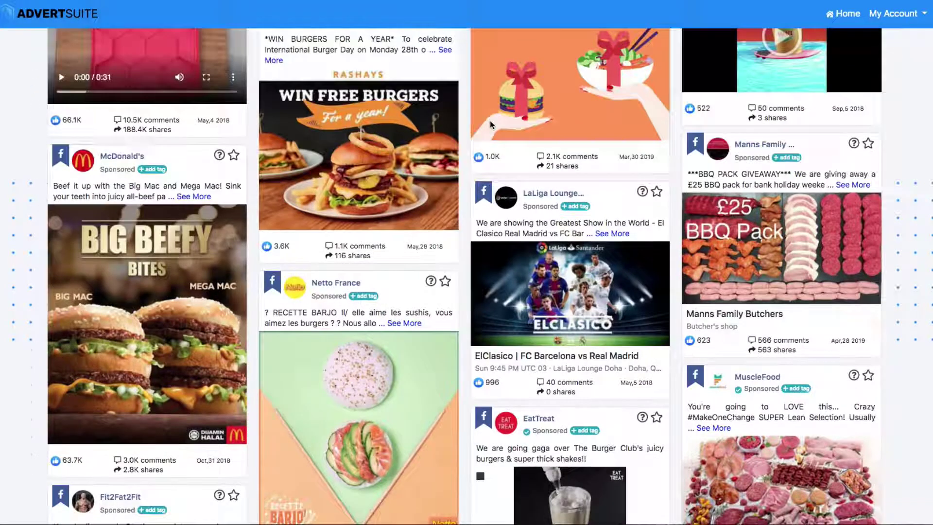
{"action": "scroll", "coordinate": [492, 125], "scroll_direction": "down", "scroll_amount": 3}
{"action": "scroll", "coordinate": [492, 126], "scroll_direction": "down", "scroll_amount": 10}
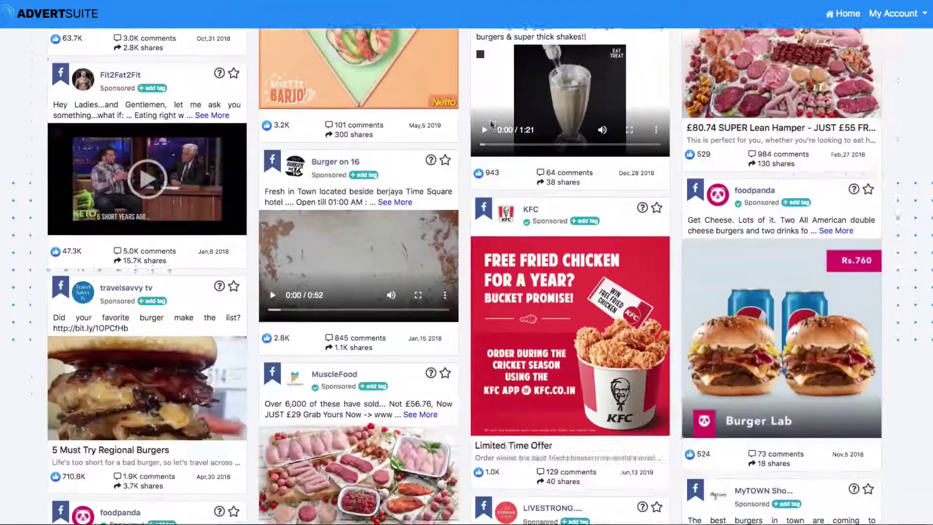
{"action": "scroll", "coordinate": [490, 120], "scroll_direction": "down", "scroll_amount": 16}
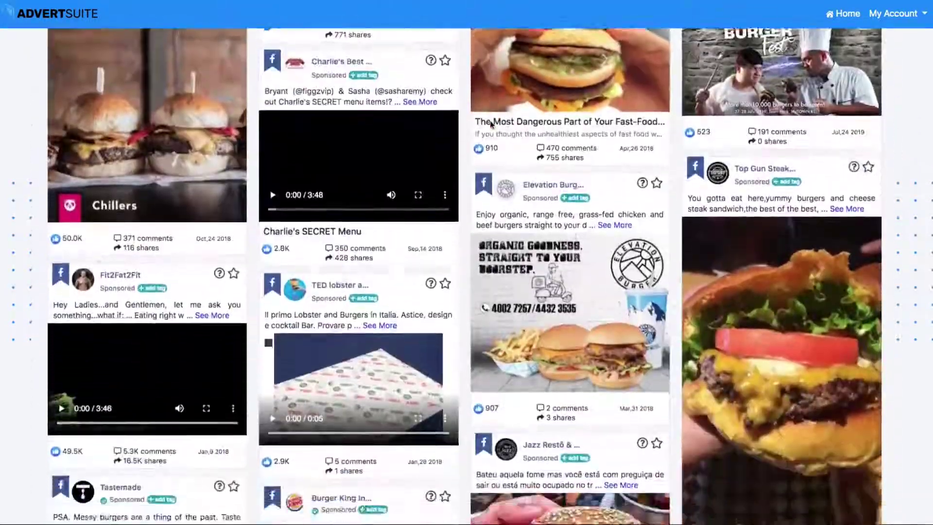
{"action": "scroll", "coordinate": [492, 126], "scroll_direction": "down", "scroll_amount": 7}
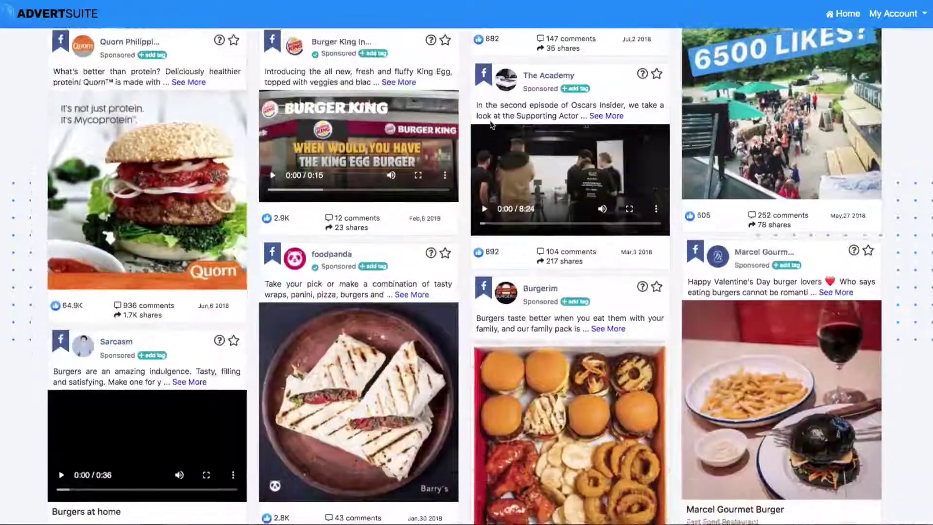
{"action": "scroll", "coordinate": [491, 124], "scroll_direction": "down", "scroll_amount": 9}
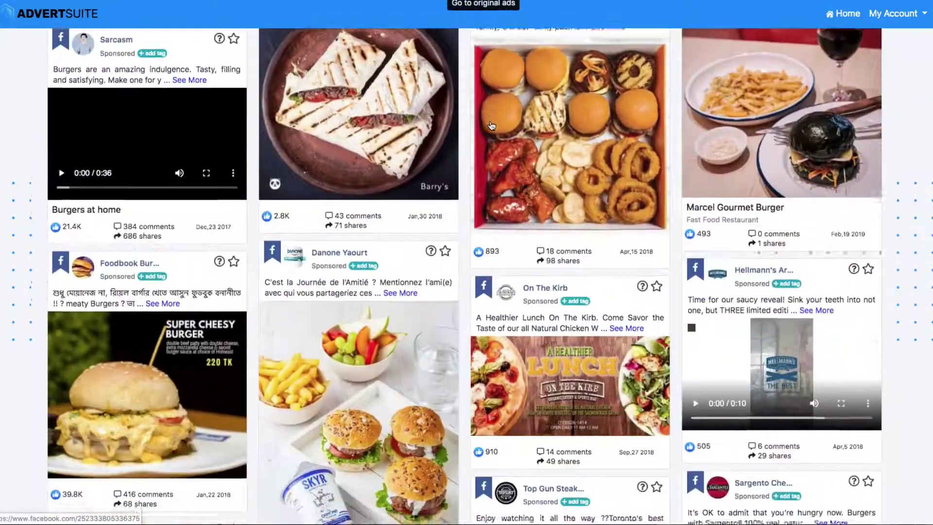
{"action": "scroll", "coordinate": [491, 124], "scroll_direction": "down", "scroll_amount": 7}
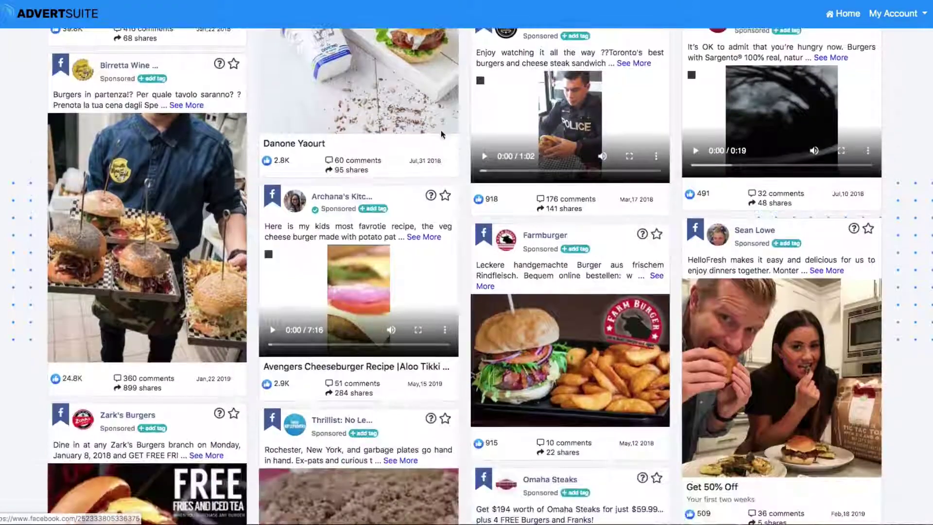
{"action": "scroll", "coordinate": [469, 115], "scroll_direction": "down", "scroll_amount": 9}
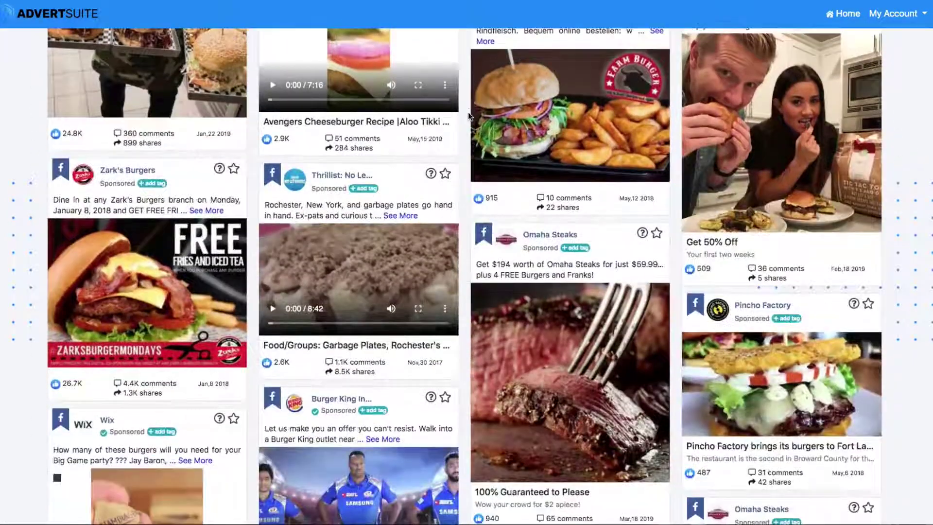
{"action": "scroll", "coordinate": [468, 115], "scroll_direction": "down", "scroll_amount": 13}
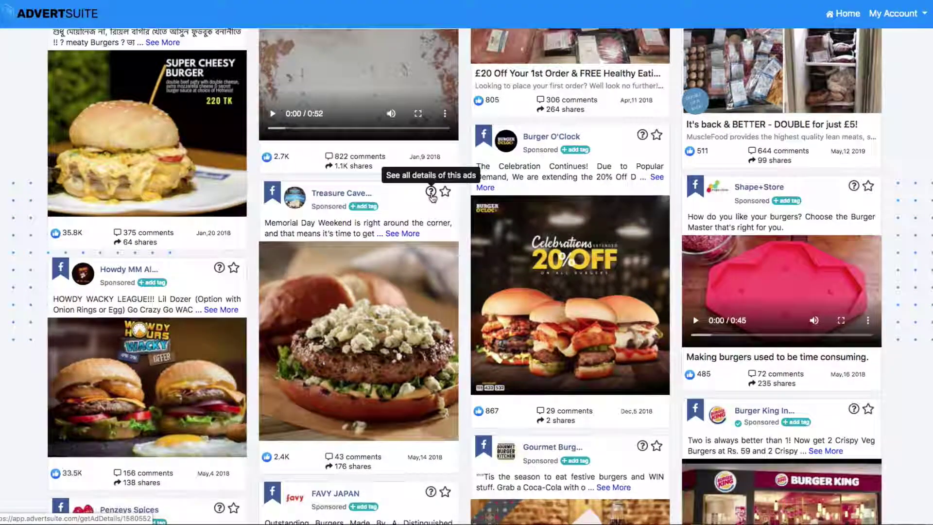
- Open the full details of the Treasure Cave burger ad and review its gender and country demographics and landing page data
{"action": "left_click", "coordinate": [432, 195]}
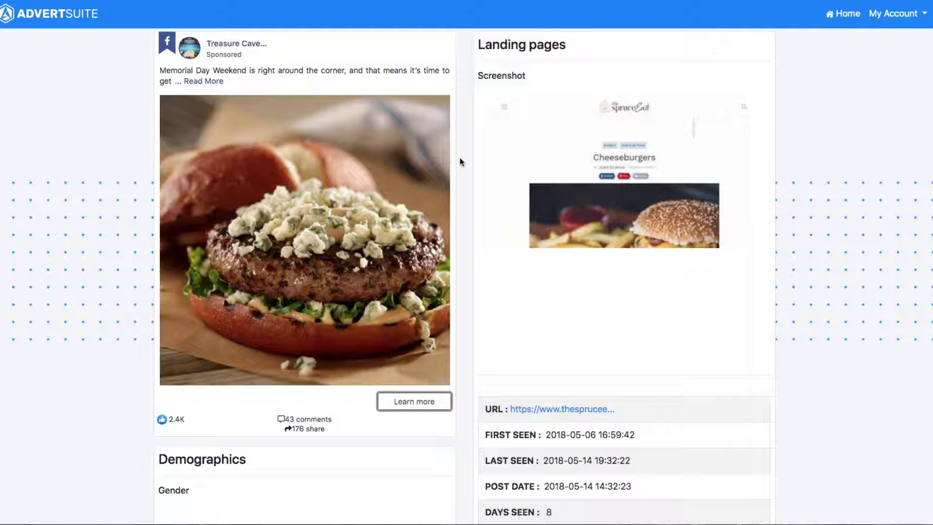
{"action": "scroll", "coordinate": [457, 151], "scroll_direction": "down", "scroll_amount": 3}
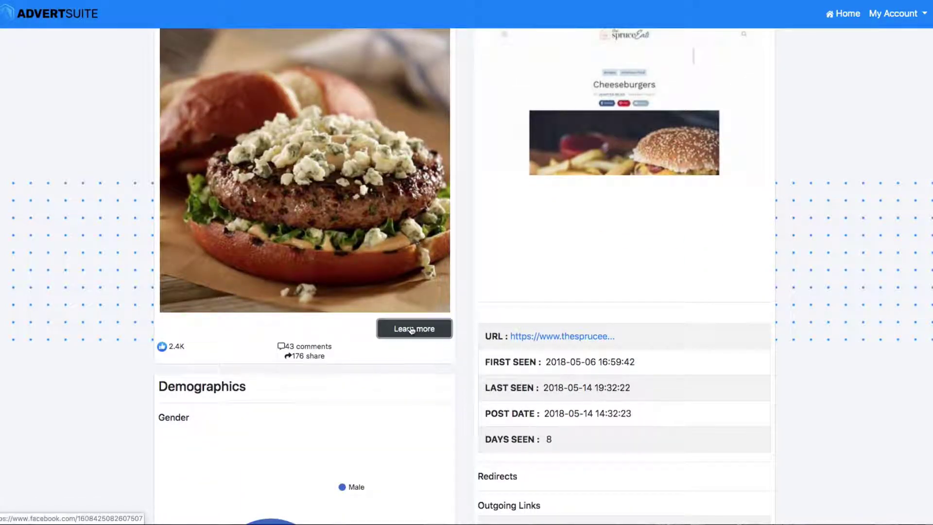
{"action": "scroll", "coordinate": [412, 329], "scroll_direction": "down", "scroll_amount": 1}
{"action": "scroll", "coordinate": [411, 329], "scroll_direction": "down", "scroll_amount": 10}
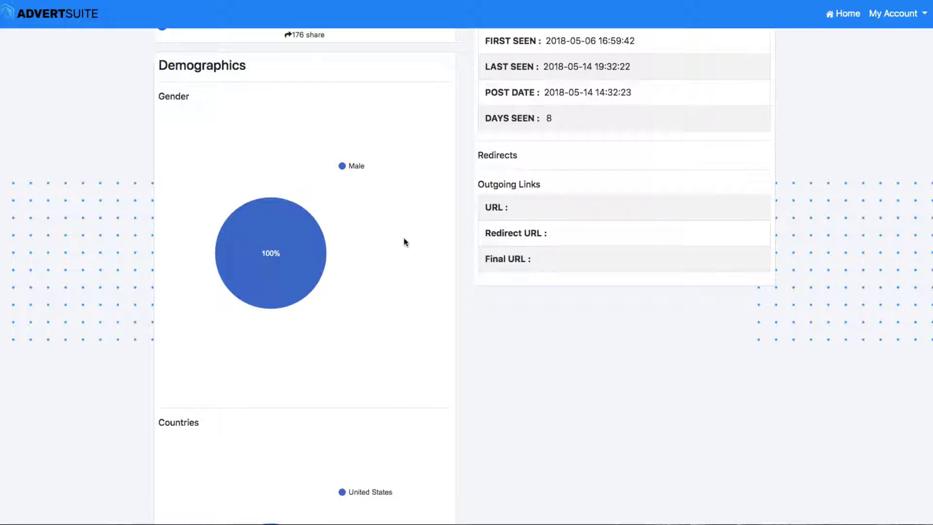
{"action": "scroll", "coordinate": [404, 238], "scroll_direction": "down", "scroll_amount": 5}
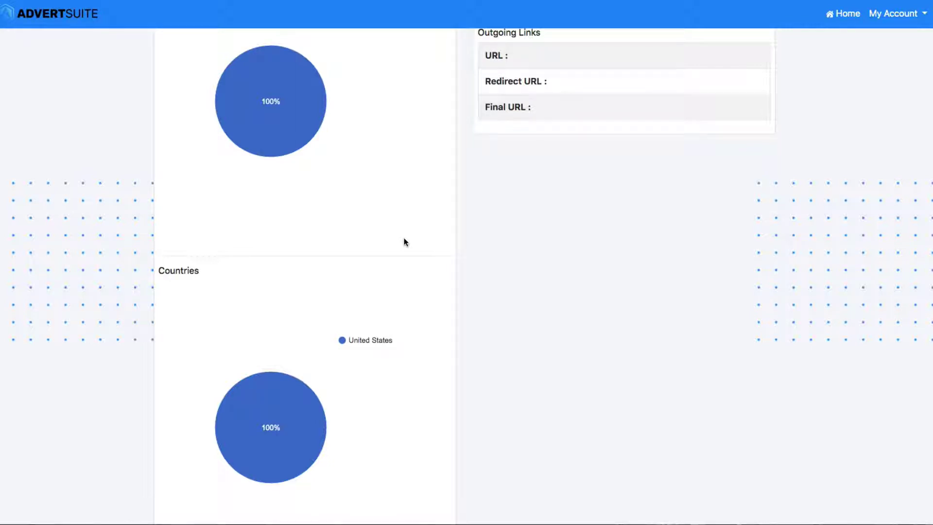
{"action": "scroll", "coordinate": [392, 224], "scroll_direction": "up", "scroll_amount": 15}
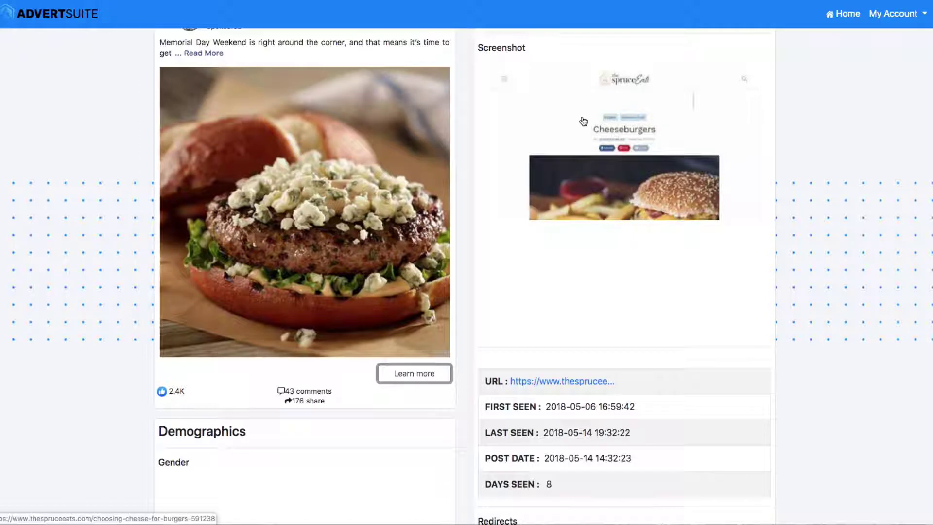
- Open the Treasure Cave ad's landing page from its screenshot and look through the article
{"action": "left_click", "coordinate": [540, 114]}
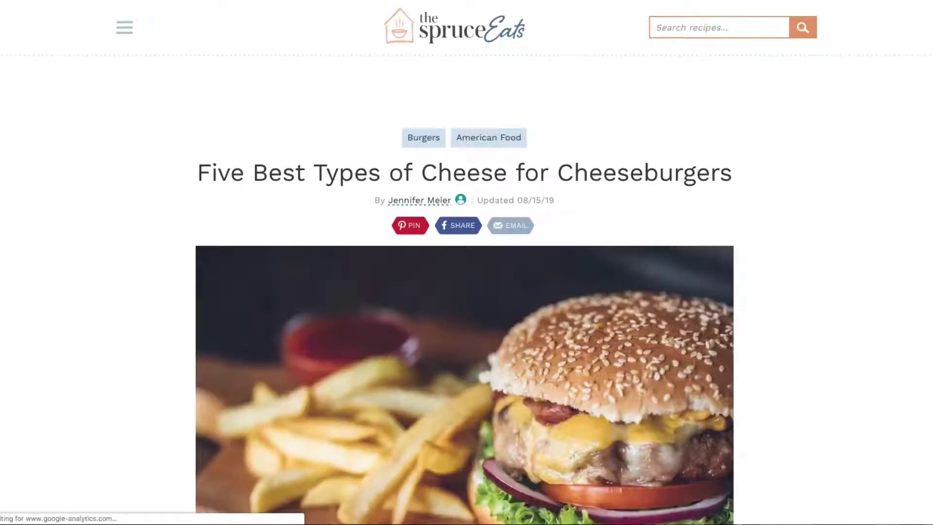
{"action": "scroll", "coordinate": [468, 154], "scroll_direction": "down", "scroll_amount": 5}
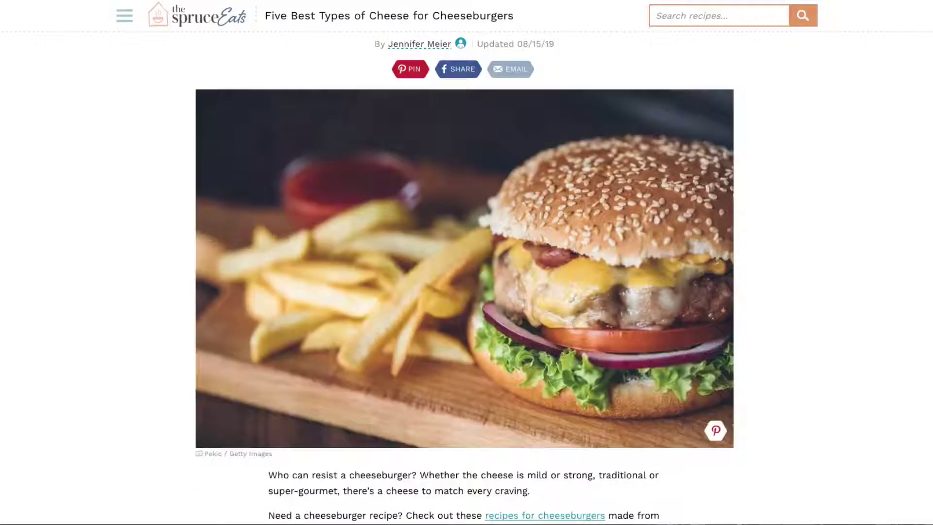
{"action": "scroll", "coordinate": [468, 154], "scroll_direction": "up", "scroll_amount": 5}
{"action": "scroll", "coordinate": [468, 154], "scroll_direction": "down", "scroll_amount": 2}
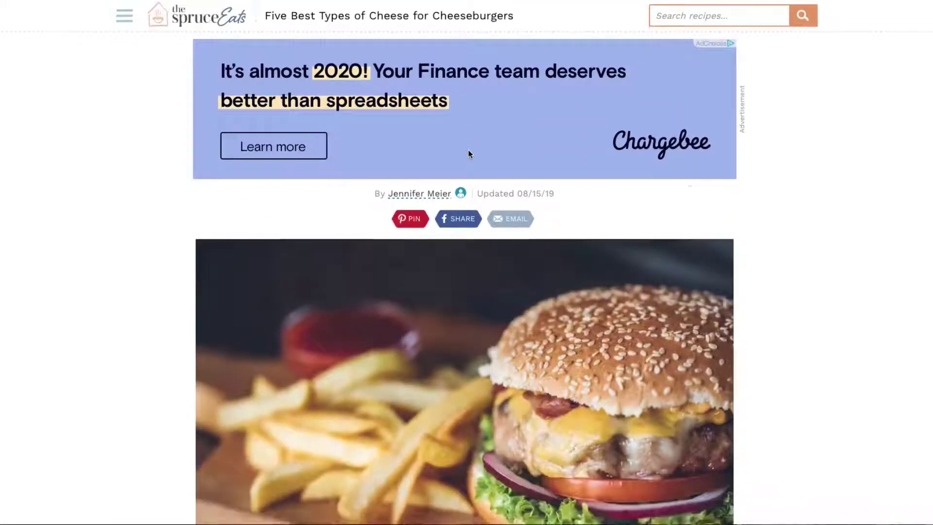
{"action": "scroll", "coordinate": [555, 315], "scroll_direction": "down", "scroll_amount": 4}
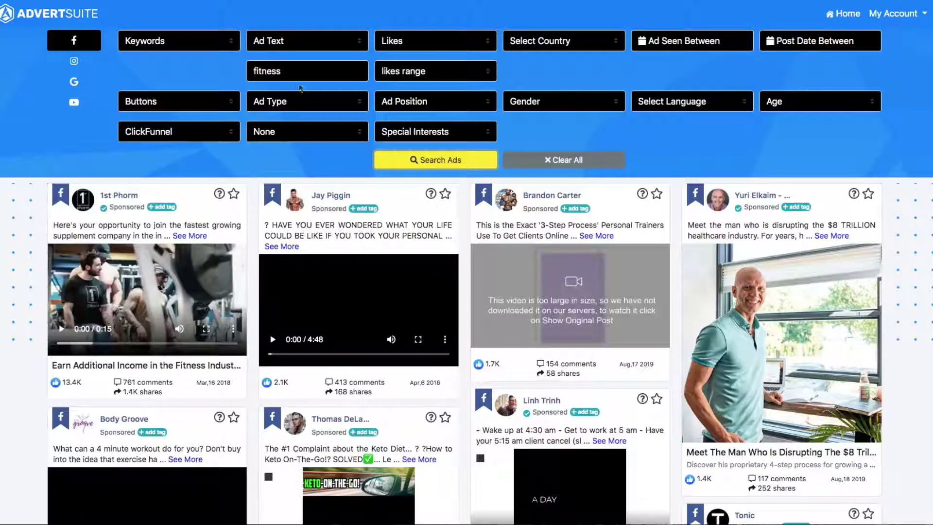
- Open the full details of the 1st Phorm ad in the fitness results and review its demographics, seen dates and outgoing links
{"action": "double_click", "coordinate": [274, 71]}
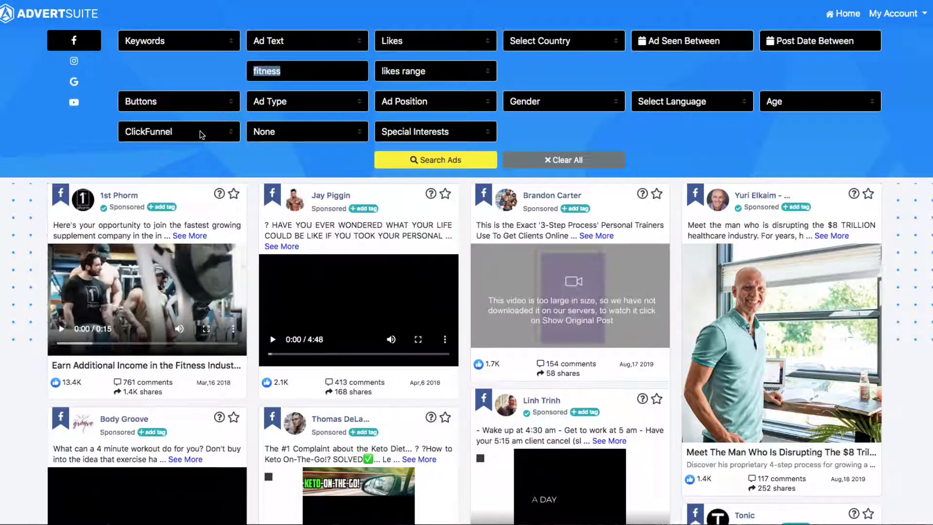
{"action": "scroll", "coordinate": [279, 229], "scroll_direction": "down", "scroll_amount": 1}
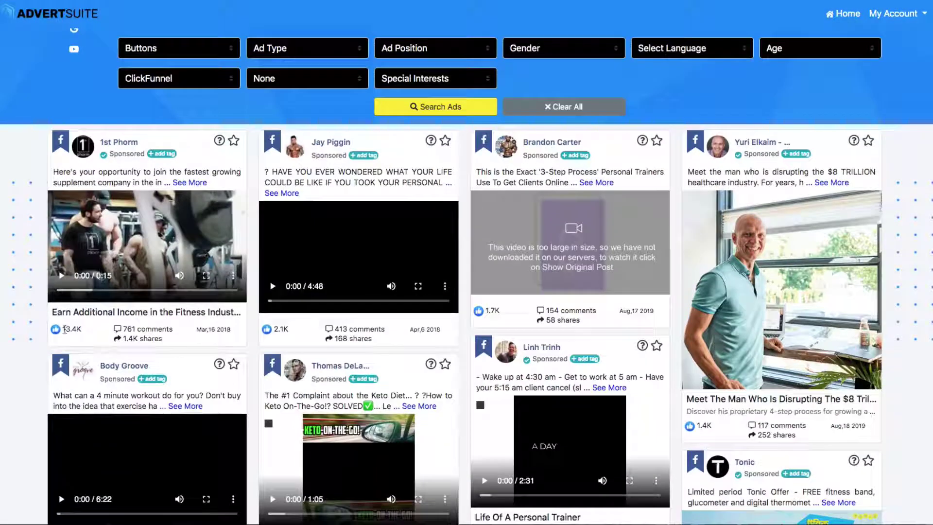
{"action": "left_click", "coordinate": [219, 141]}
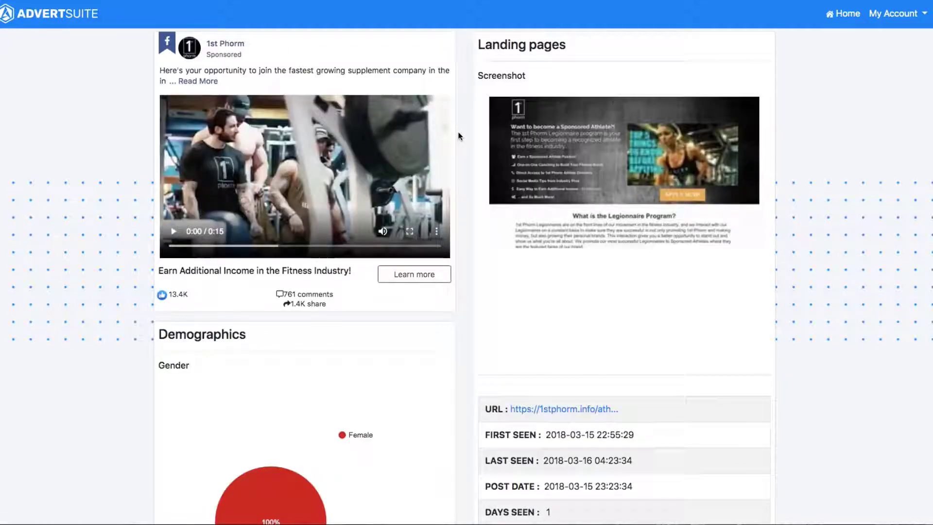
{"action": "scroll", "coordinate": [459, 136], "scroll_direction": "down", "scroll_amount": 4}
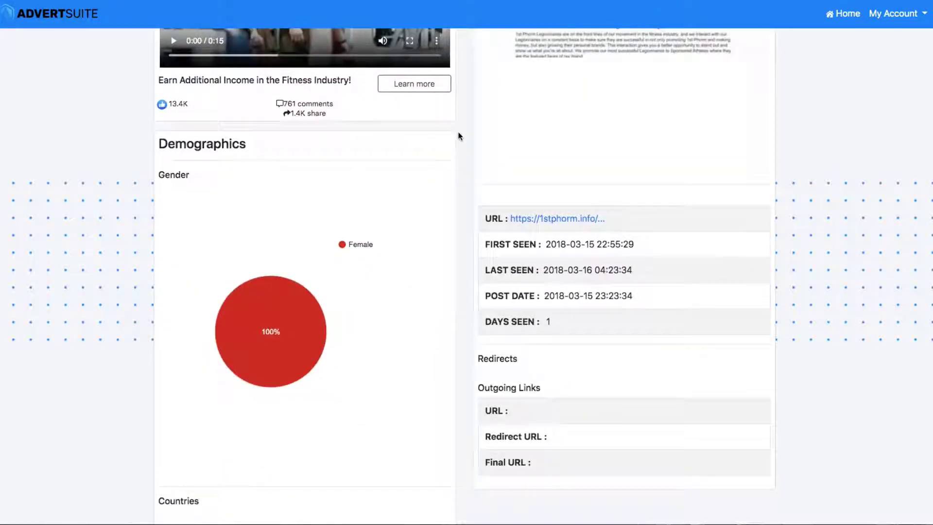
{"action": "scroll", "coordinate": [459, 136], "scroll_direction": "down", "scroll_amount": 5}
{"action": "scroll", "coordinate": [459, 136], "scroll_direction": "up", "scroll_amount": 4}
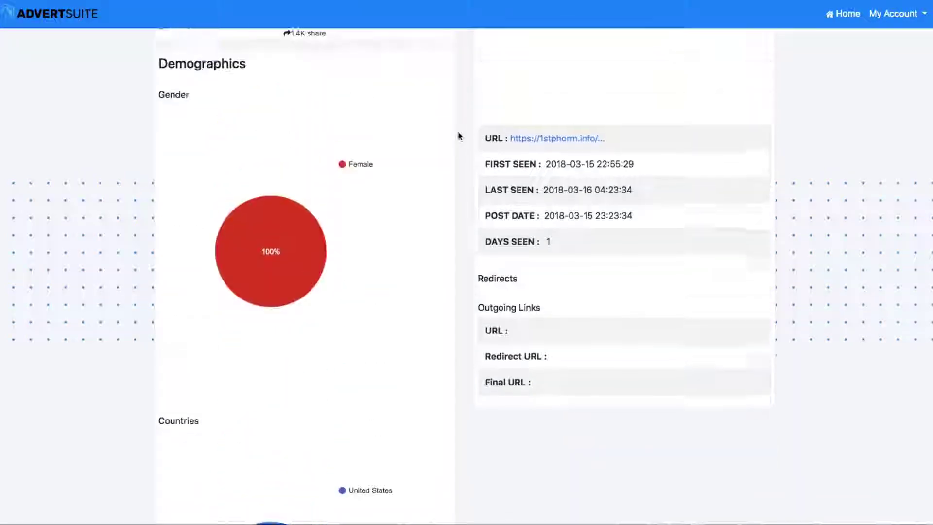
{"action": "scroll", "coordinate": [459, 136], "scroll_direction": "up", "scroll_amount": 6}
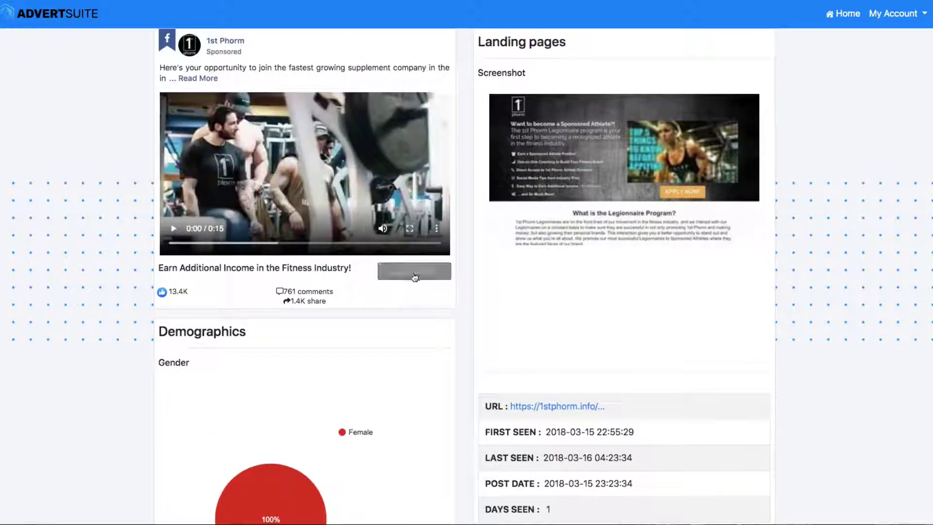
- Expand the 1st Phorm ad's text and open its landing page from the screenshot to look through the Legionnaire program offer
{"action": "left_click", "coordinate": [200, 79]}
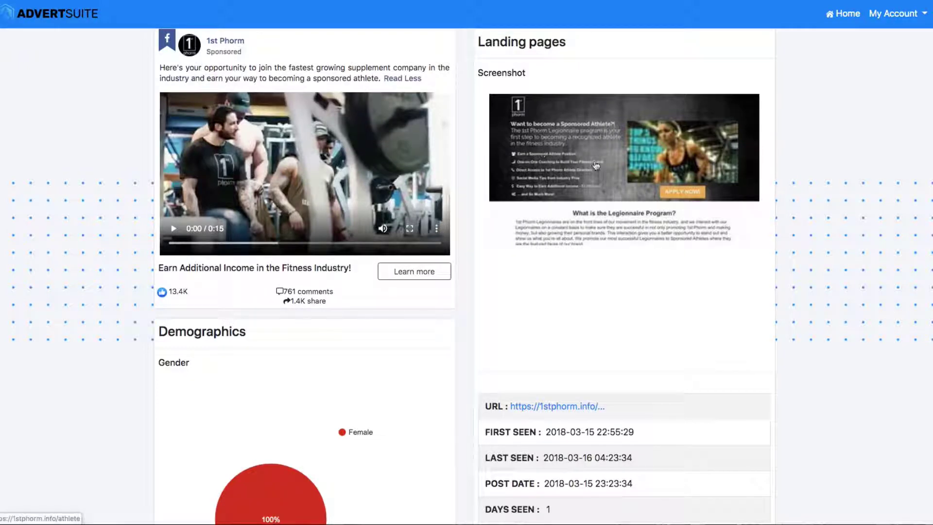
{"action": "left_click", "coordinate": [612, 167]}
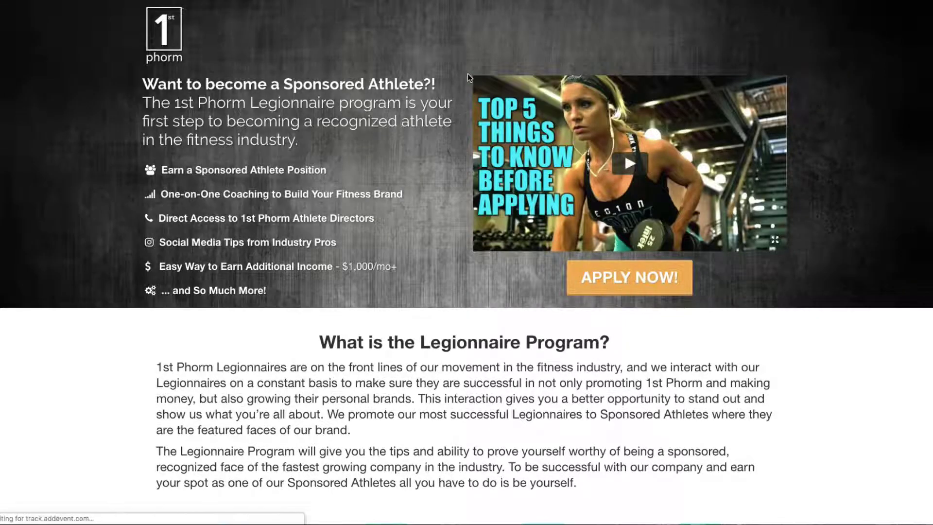
{"action": "scroll", "coordinate": [468, 74], "scroll_direction": "down", "scroll_amount": 5}
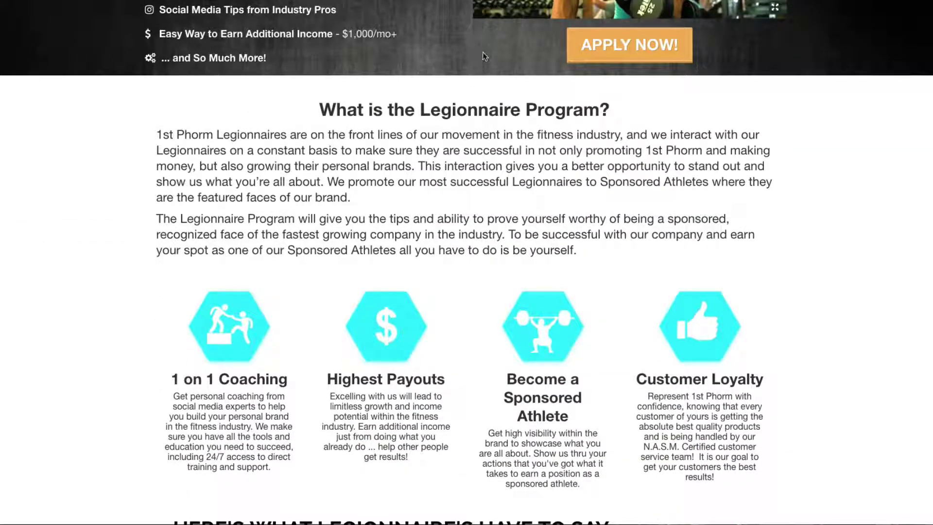
{"action": "scroll", "coordinate": [483, 52], "scroll_direction": "up", "scroll_amount": 5}
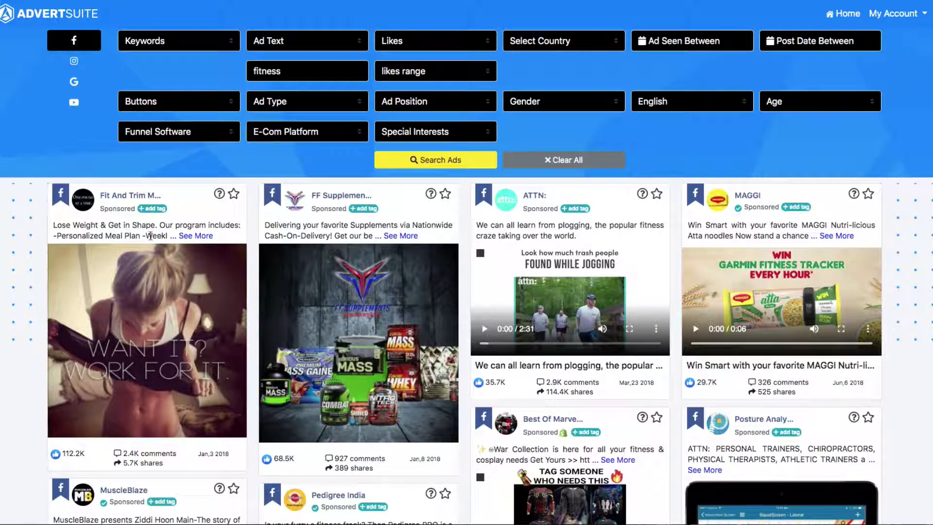
- Open the full details of the Fit And Trim ad in the fitness results and open its original Facebook post
{"action": "left_click", "coordinate": [219, 194]}
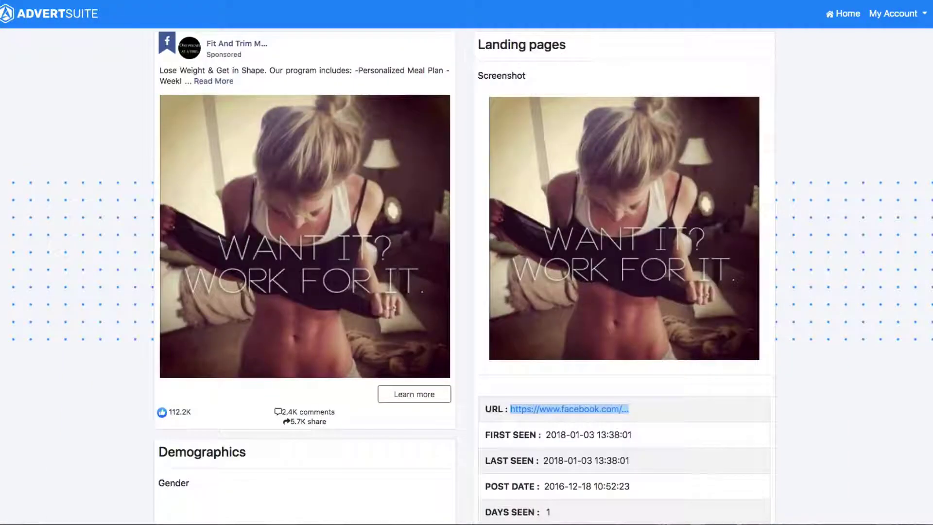
{"action": "right_click", "coordinate": [416, 397]}
{"action": "left_click", "coordinate": [417, 400]}
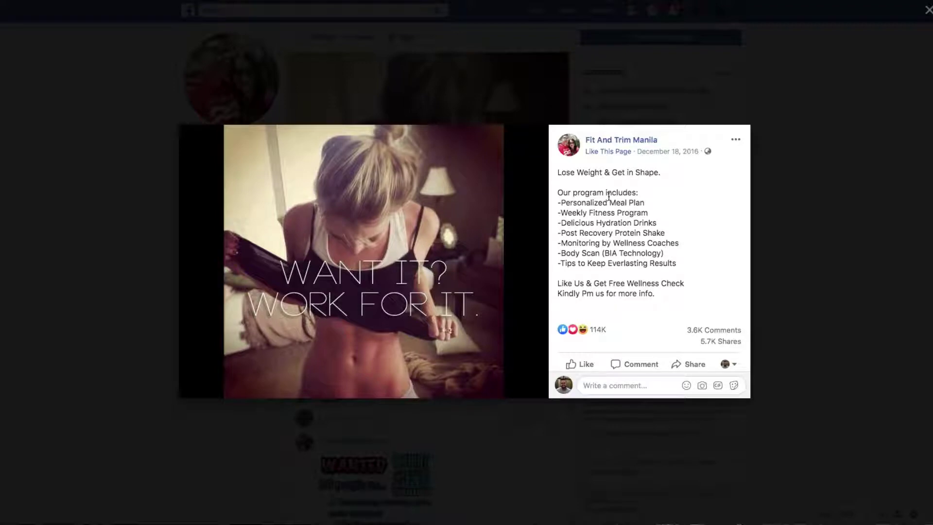
- Read through the comments and replies on the Fit And Trim Facebook post
{"action": "left_click", "coordinate": [700, 331]}
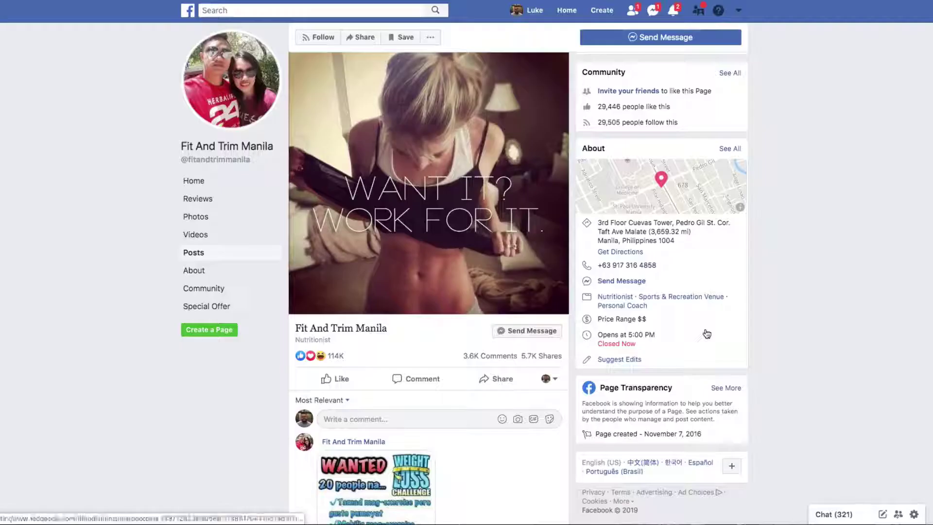
{"action": "scroll", "coordinate": [661, 302], "scroll_direction": "down", "scroll_amount": 3}
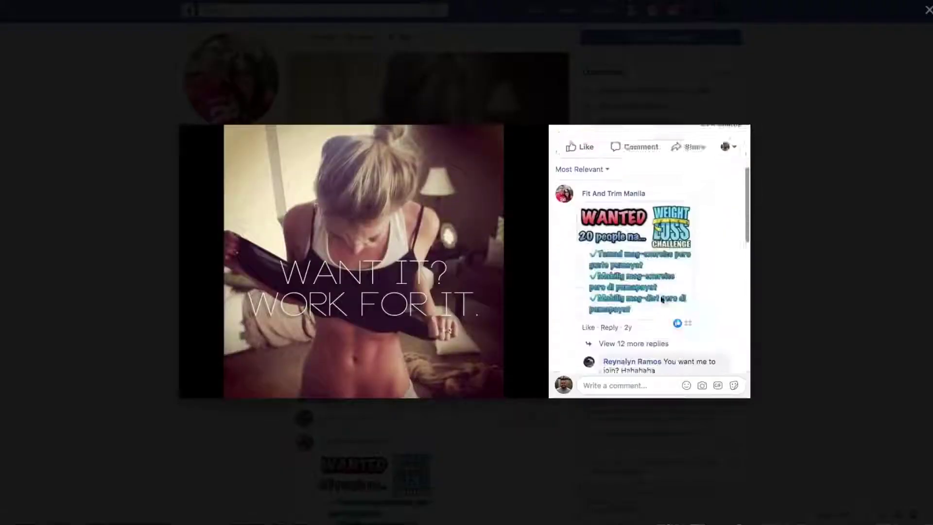
{"action": "scroll", "coordinate": [661, 299], "scroll_direction": "down", "scroll_amount": 5}
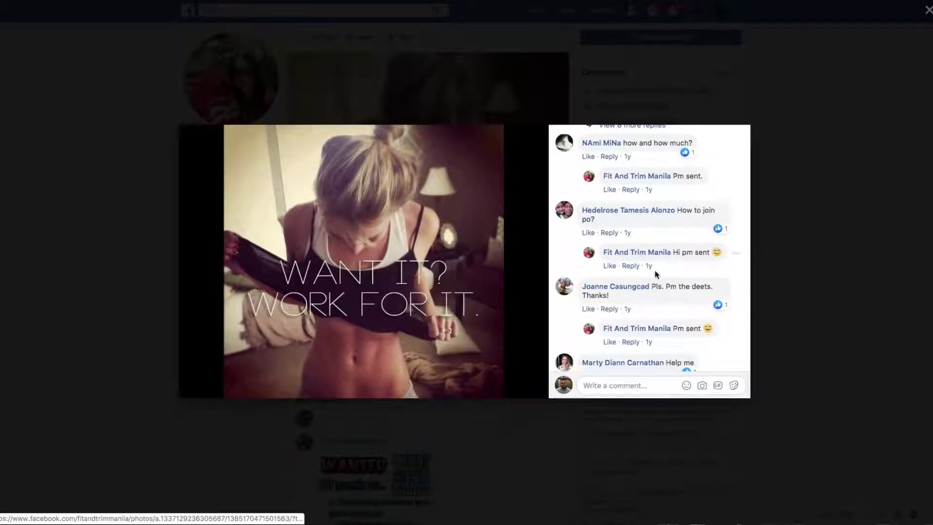
{"action": "scroll", "coordinate": [669, 272], "scroll_direction": "down", "scroll_amount": 2}
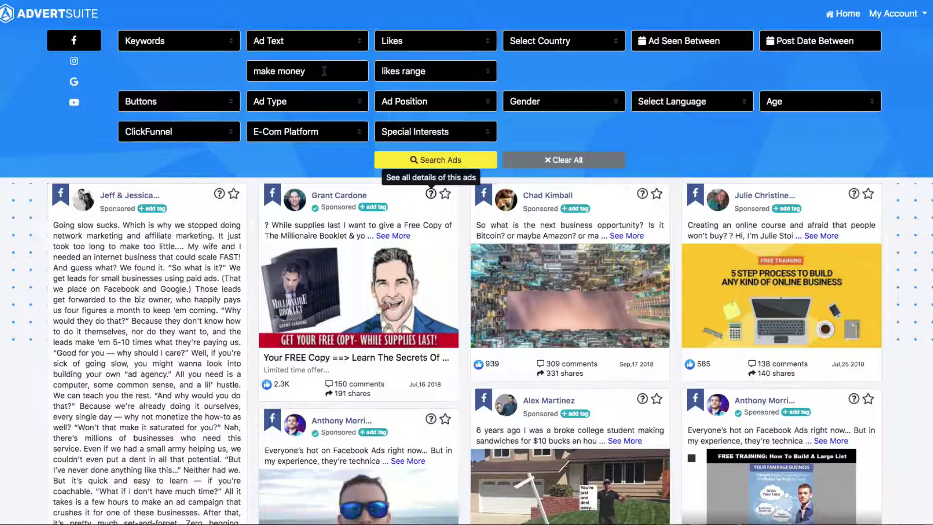
- Browse the ads found for "make money" with the ClickFunnel filter, comparing their offers and engagement figures
{"action": "left_click_drag", "start_coordinate": [322, 70], "coordinate": [229, 70]}
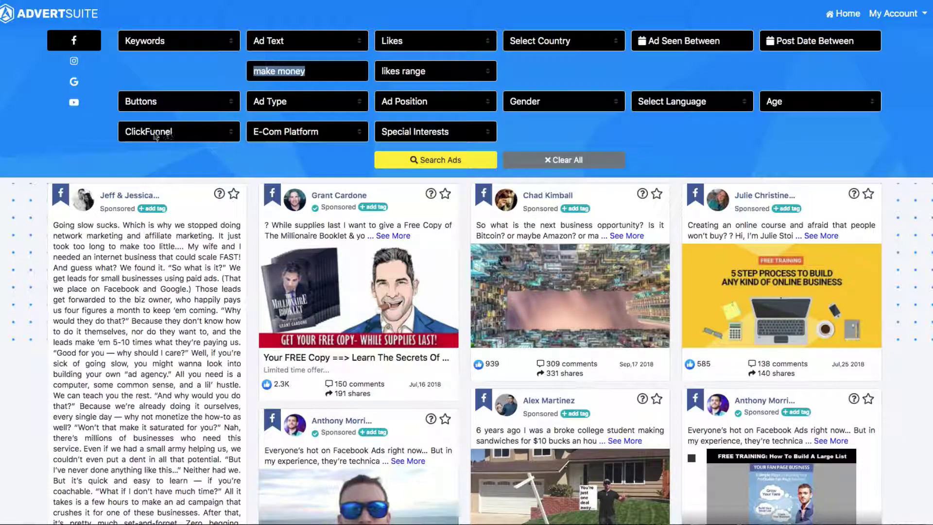
{"action": "scroll", "coordinate": [466, 216], "scroll_direction": "down", "scroll_amount": 6}
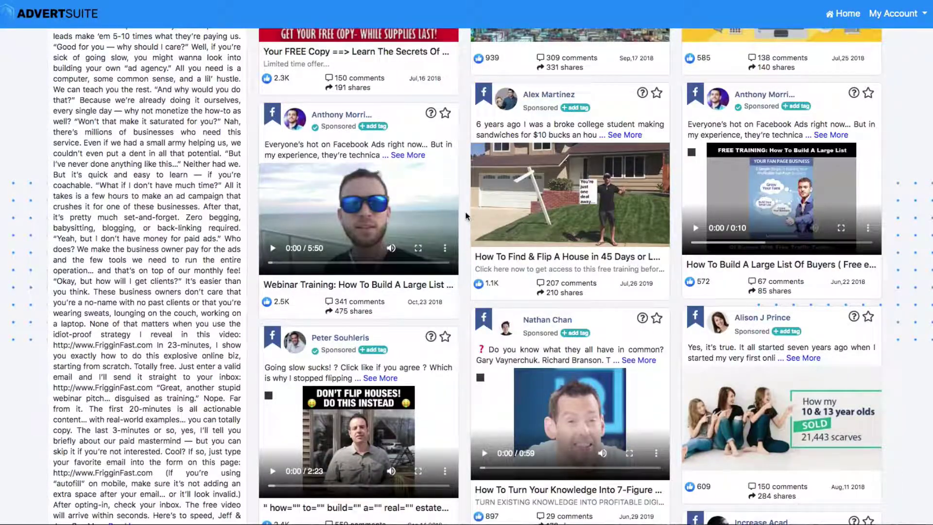
{"action": "scroll", "coordinate": [466, 215], "scroll_direction": "down", "scroll_amount": 4}
{"action": "scroll", "coordinate": [466, 216], "scroll_direction": "down", "scroll_amount": 3}
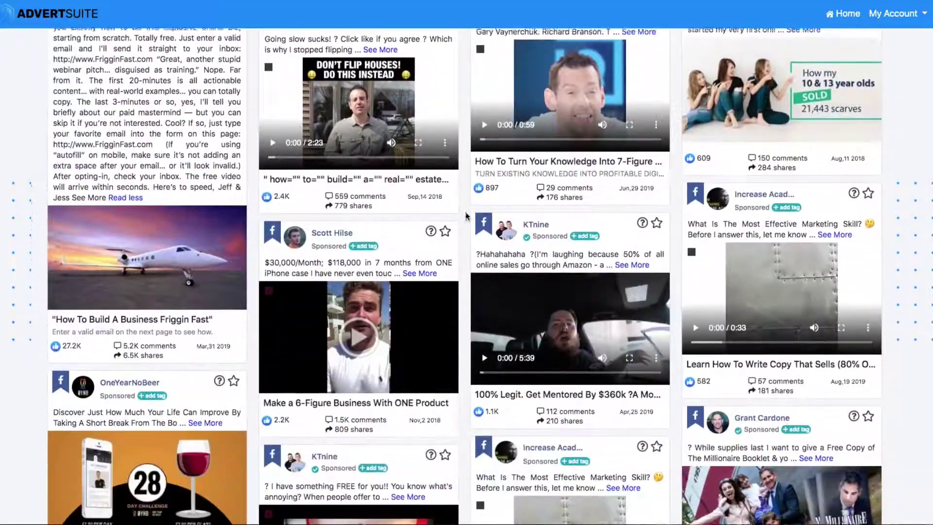
{"action": "scroll", "coordinate": [465, 216], "scroll_direction": "down", "scroll_amount": 4}
{"action": "scroll", "coordinate": [466, 215], "scroll_direction": "down", "scroll_amount": 1}
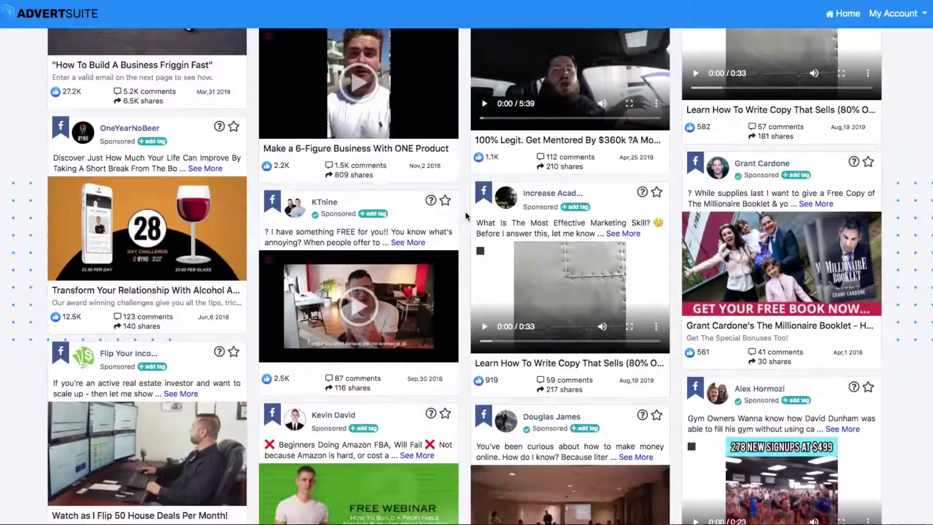
{"action": "scroll", "coordinate": [445, 368], "scroll_direction": "down", "scroll_amount": 4}
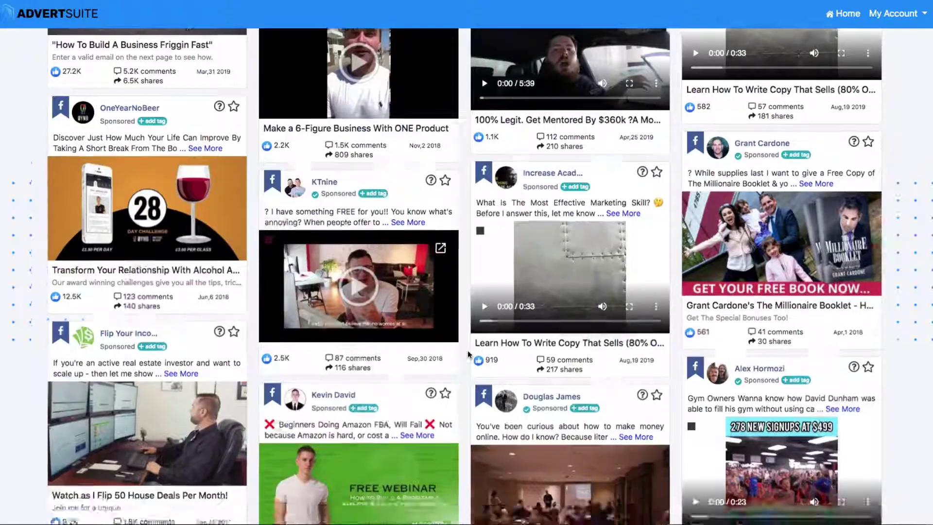
{"action": "scroll", "coordinate": [449, 309], "scroll_direction": "down", "scroll_amount": 4}
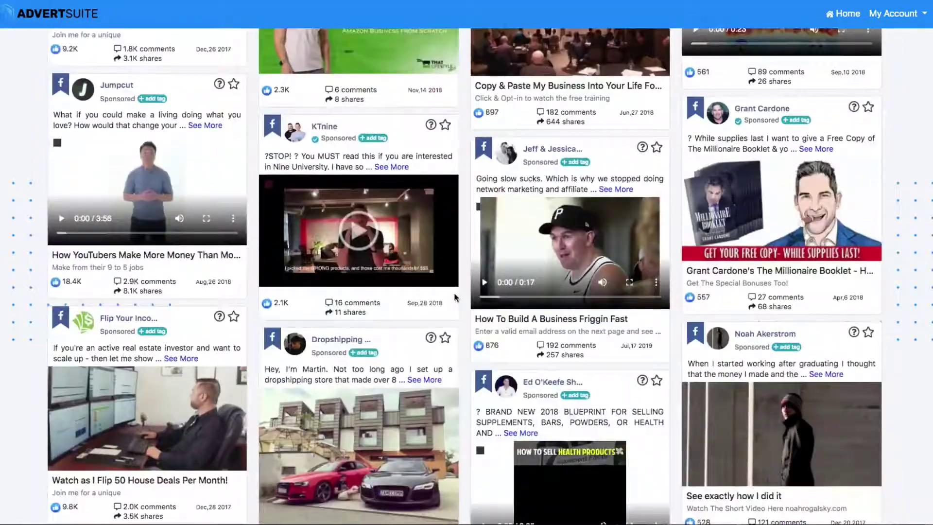
{"action": "scroll", "coordinate": [456, 298], "scroll_direction": "up", "scroll_amount": 15}
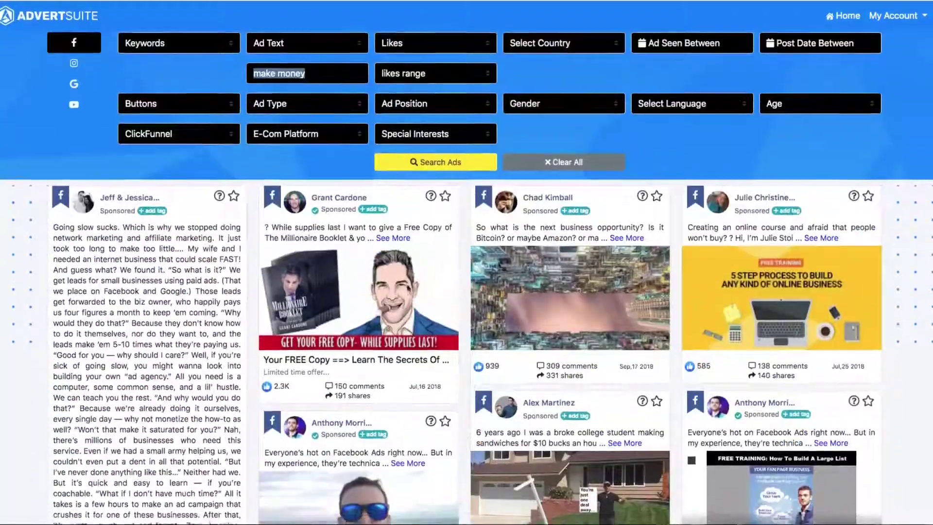
- Read the Grant Cardone Millionaire Booklet ad's full text and review its demographics and seen dates in the full details
{"action": "left_click", "coordinate": [398, 236]}
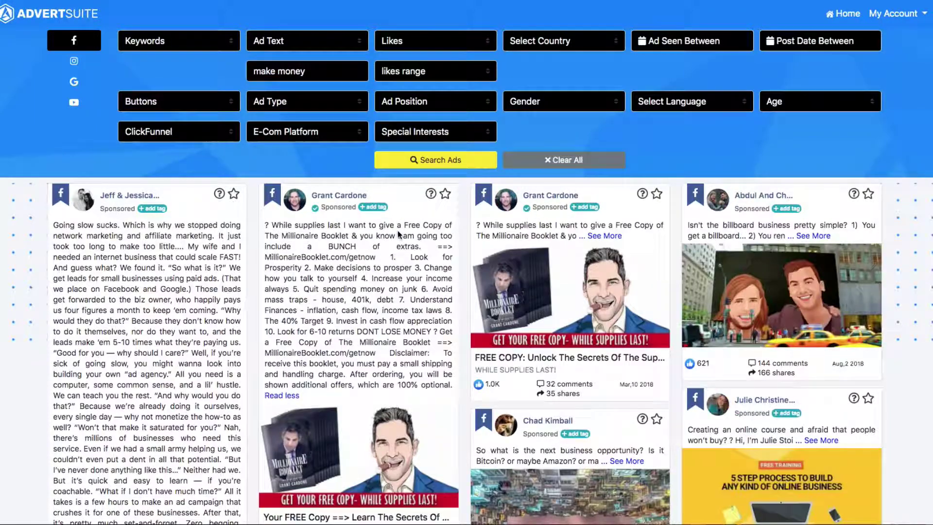
{"action": "scroll", "coordinate": [389, 280], "scroll_direction": "down", "scroll_amount": 2}
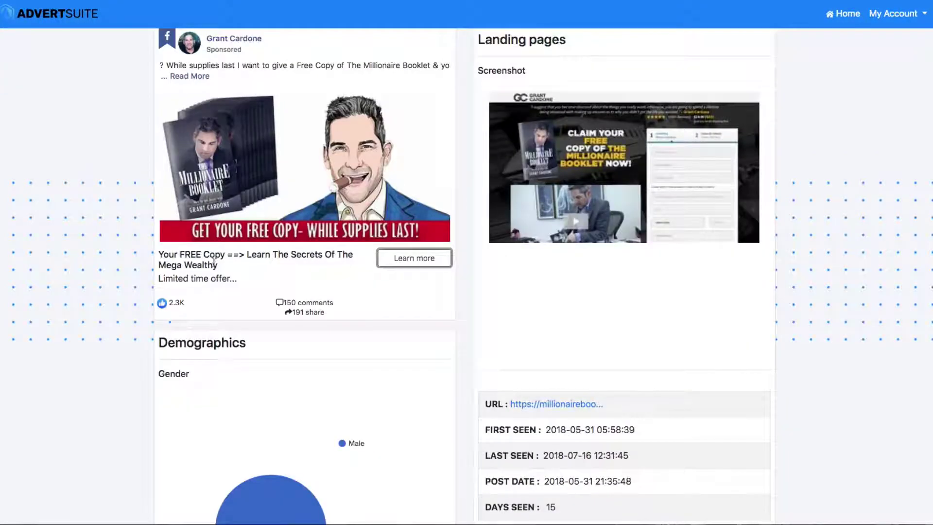
{"action": "scroll", "coordinate": [216, 265], "scroll_direction": "down", "scroll_amount": 3}
{"action": "scroll", "coordinate": [216, 265], "scroll_direction": "down", "scroll_amount": 6}
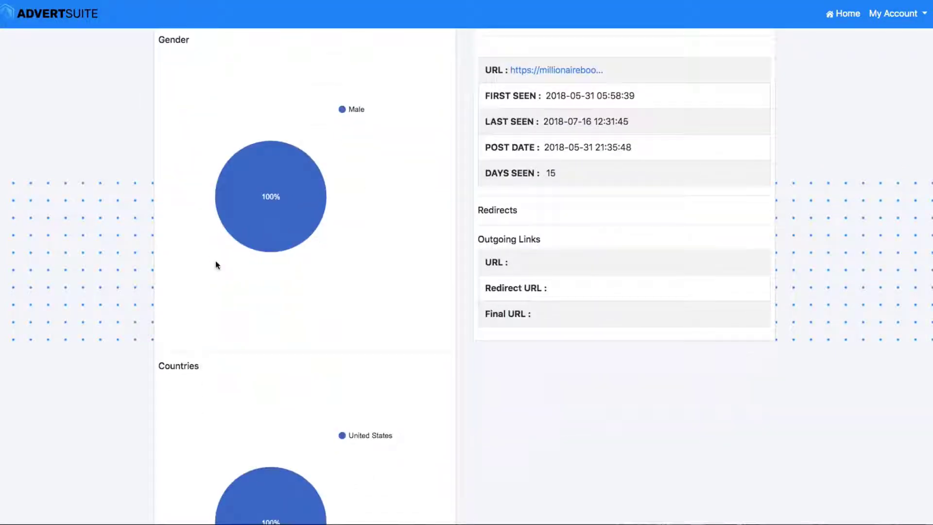
{"action": "scroll", "coordinate": [216, 265], "scroll_direction": "up", "scroll_amount": 9}
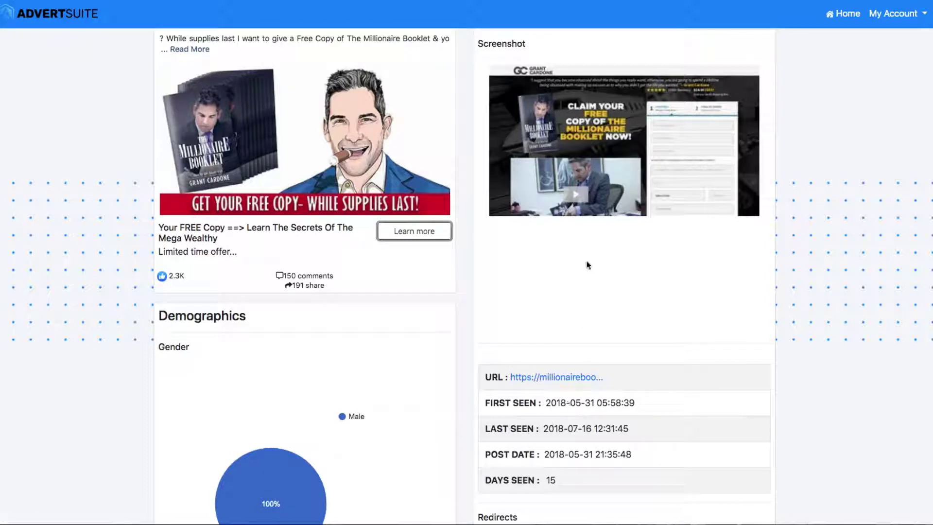
- Open the Millionaire Booklet ad's landing page from its screenshot
{"action": "scroll", "coordinate": [574, 357], "scroll_direction": "up", "scroll_amount": 1}
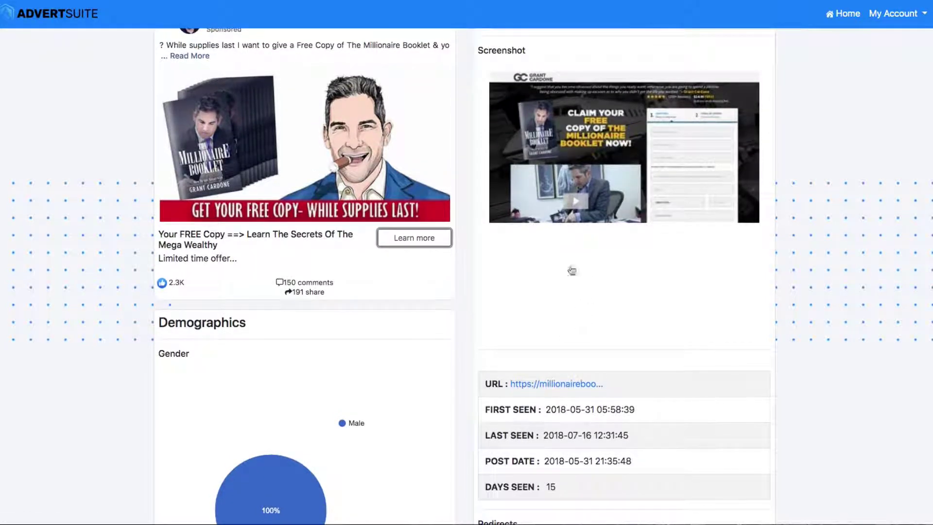
{"action": "right_click", "coordinate": [567, 130]}
{"action": "left_click", "coordinate": [586, 136]}
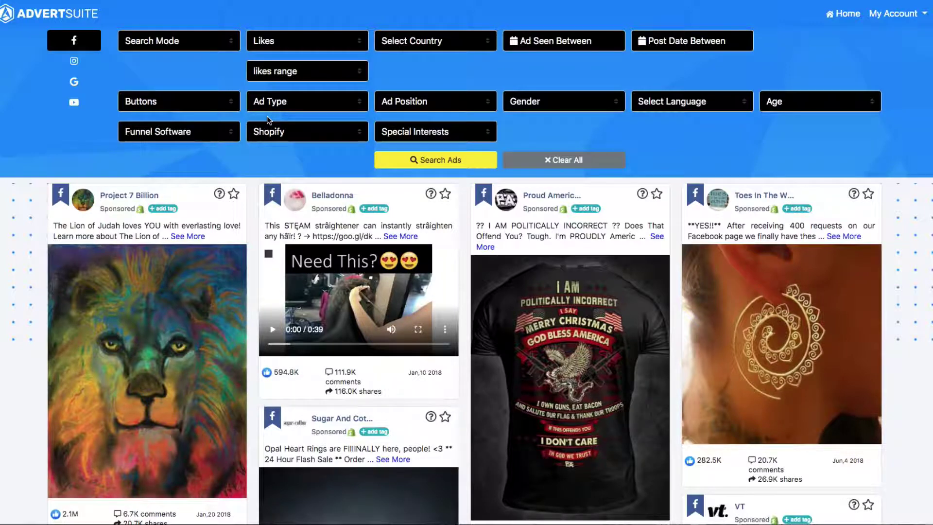
- Check the e-commerce platform options, keep Shopify selected, and browse the Shopify store ads and their engagement figures
{"action": "left_click", "coordinate": [326, 130]}
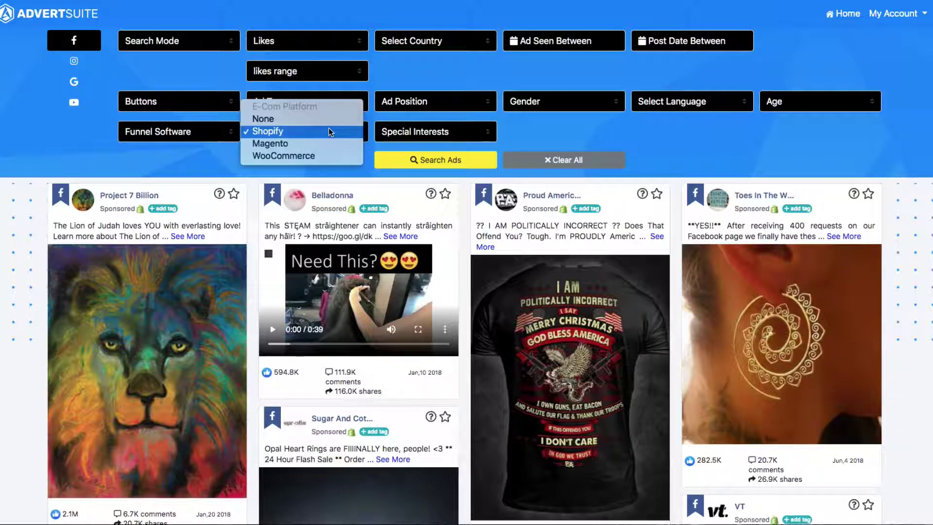
{"action": "left_click", "coordinate": [328, 130]}
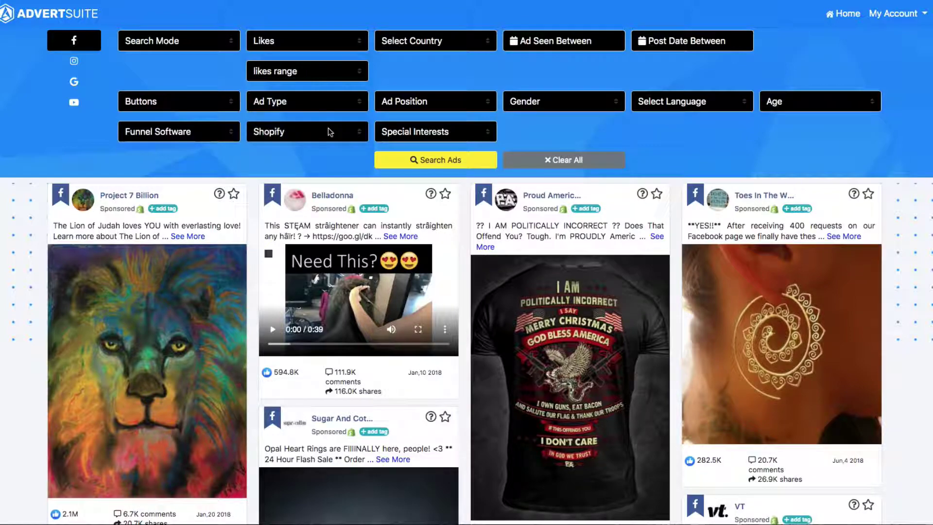
{"action": "scroll", "coordinate": [536, 149], "scroll_direction": "down", "scroll_amount": 3}
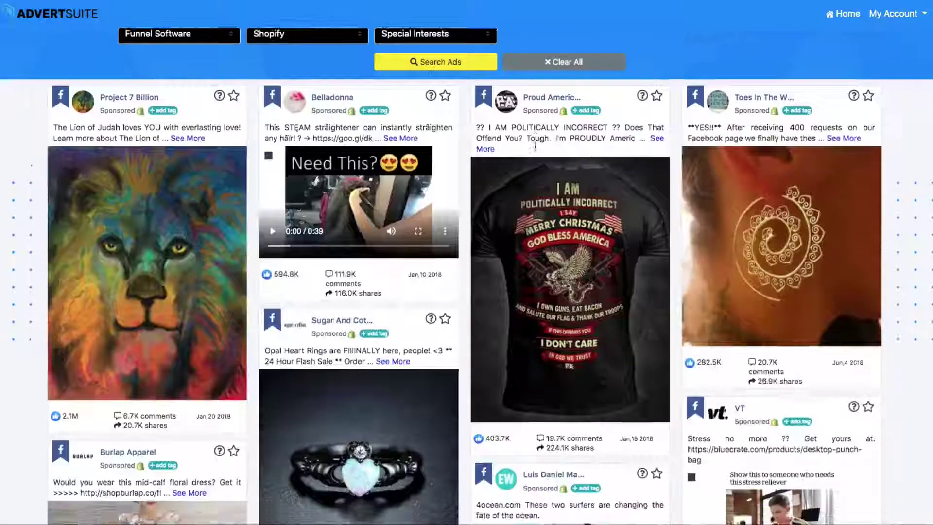
{"action": "scroll", "coordinate": [537, 149], "scroll_direction": "down", "scroll_amount": 4}
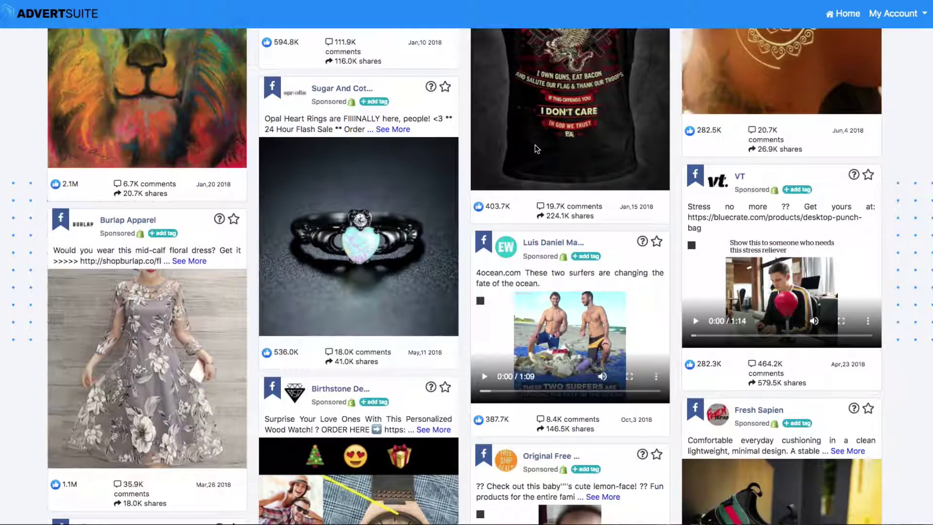
{"action": "scroll", "coordinate": [468, 158], "scroll_direction": "down", "scroll_amount": 2}
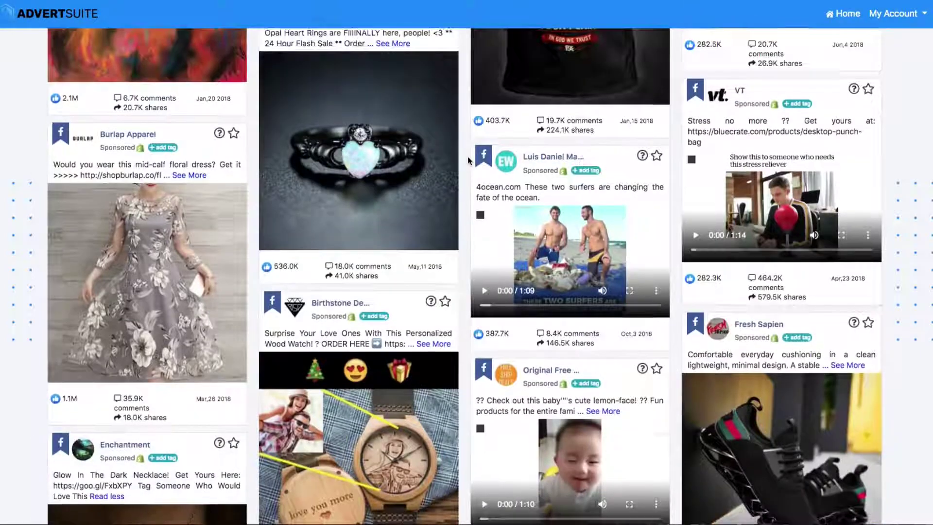
{"action": "scroll", "coordinate": [467, 156], "scroll_direction": "down", "scroll_amount": 8}
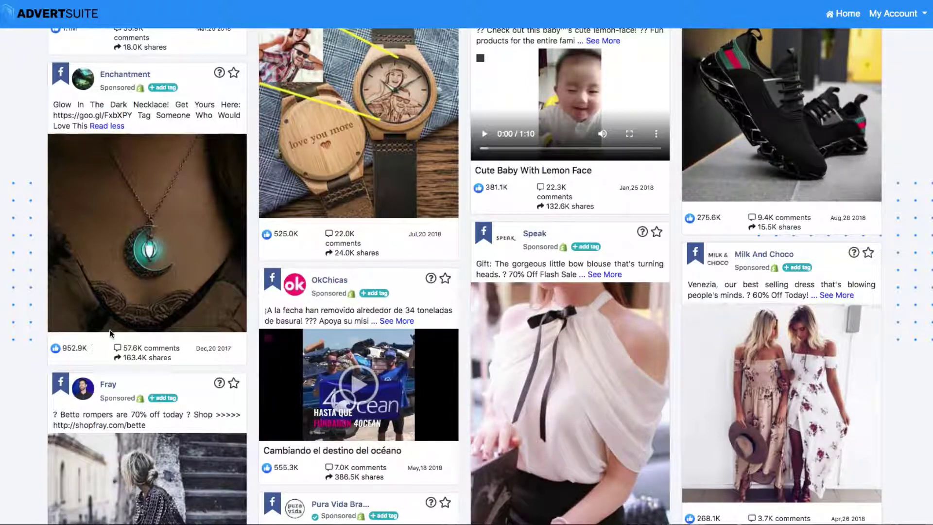
- Open the full details of the Enchantment glow-in-the-dark necklace ad and examine its full text, shop link and engagement figures
{"action": "left_click", "coordinate": [219, 73]}
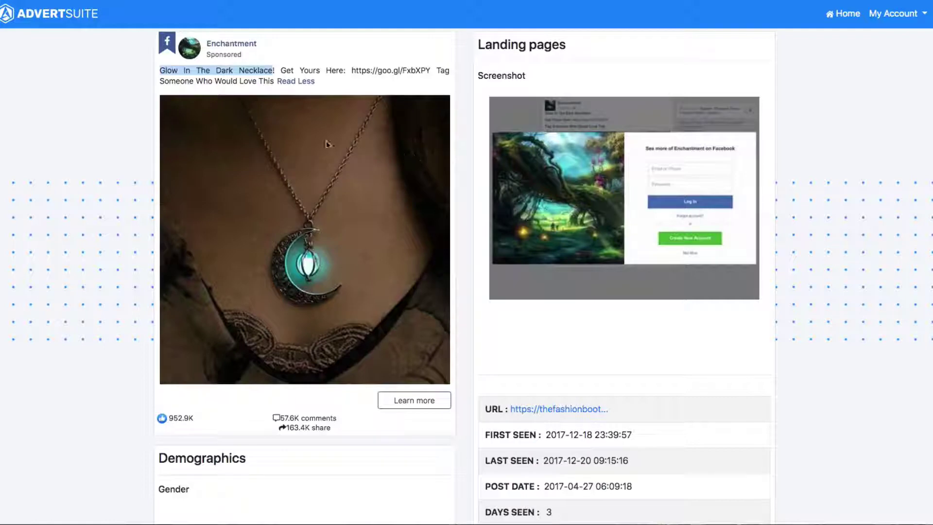
{"action": "left_click", "coordinate": [299, 82]}
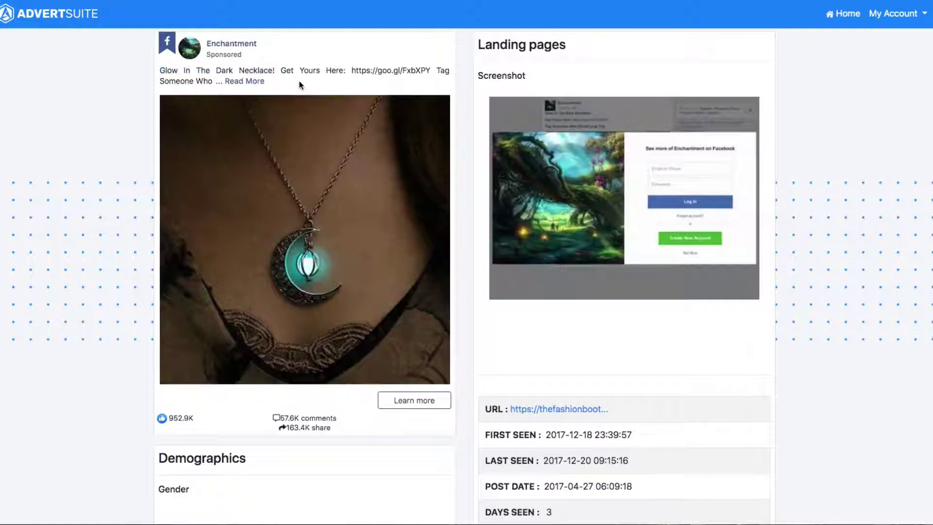
{"action": "left_click", "coordinate": [254, 83]}
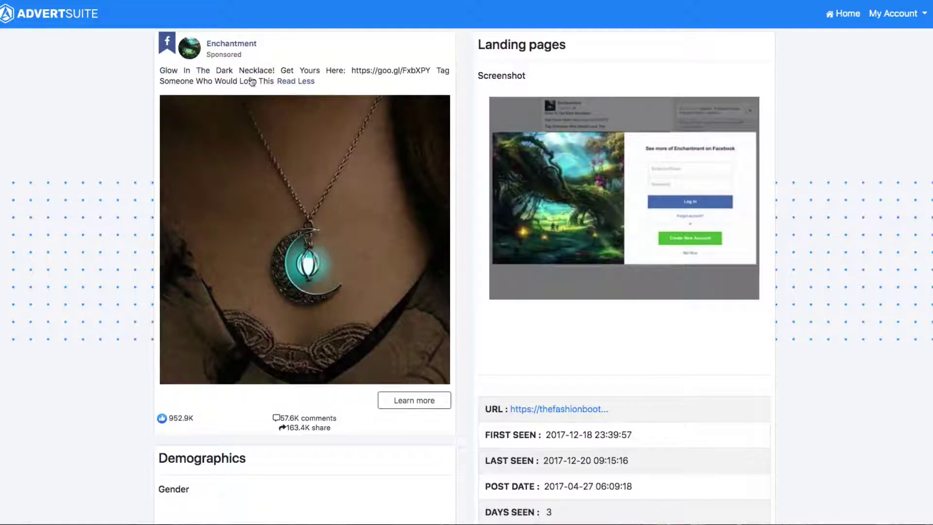
{"action": "left_click_drag", "start_coordinate": [352, 73], "coordinate": [421, 74]}
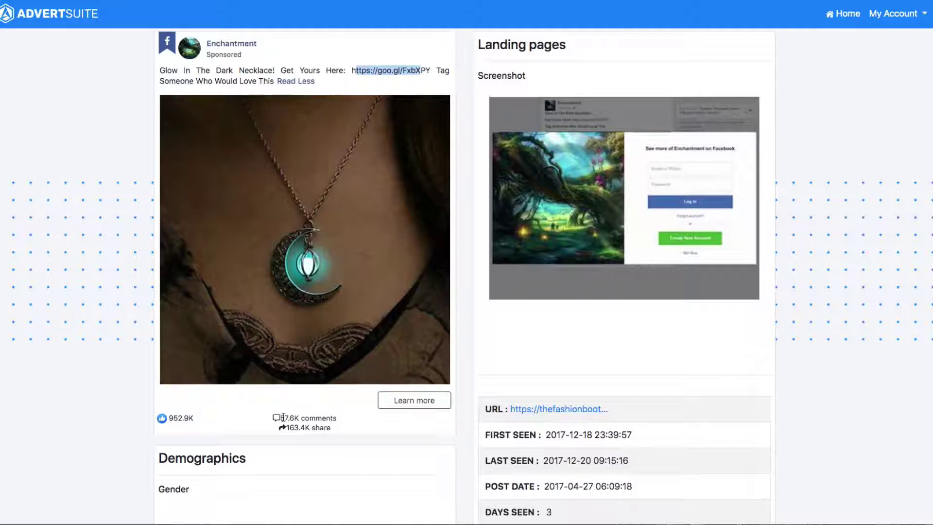
{"action": "scroll", "coordinate": [284, 418], "scroll_direction": "down", "scroll_amount": 1}
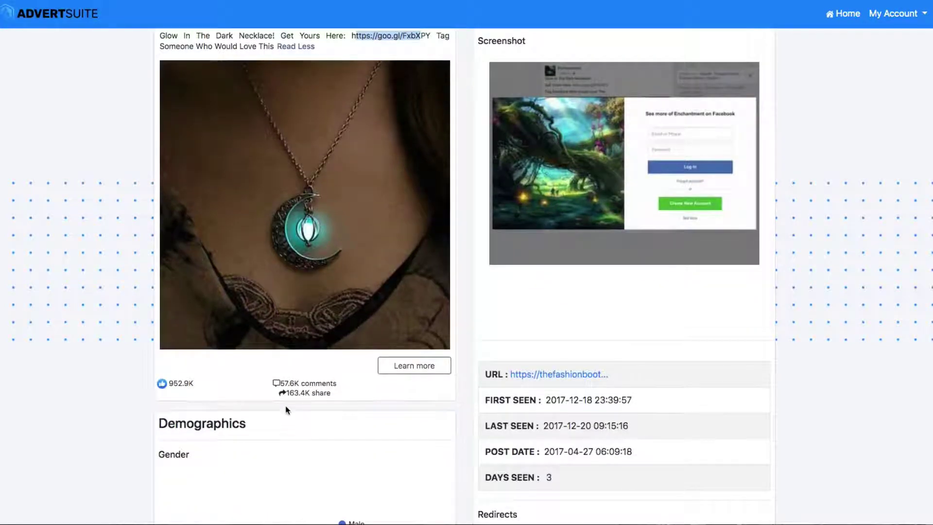
{"action": "scroll", "coordinate": [293, 380], "scroll_direction": "up", "scroll_amount": 1}
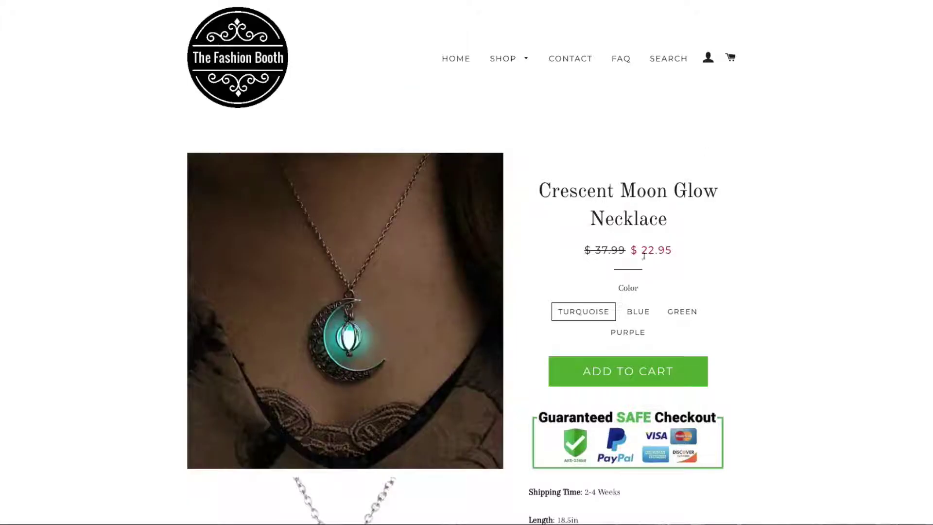
- Check the glow necklace's shop price, search AliExpress for the ad's phrase "Glow In The Dark Necklace", and browse the matching listings and prices
{"action": "left_click_drag", "start_coordinate": [631, 251], "coordinate": [708, 256]}
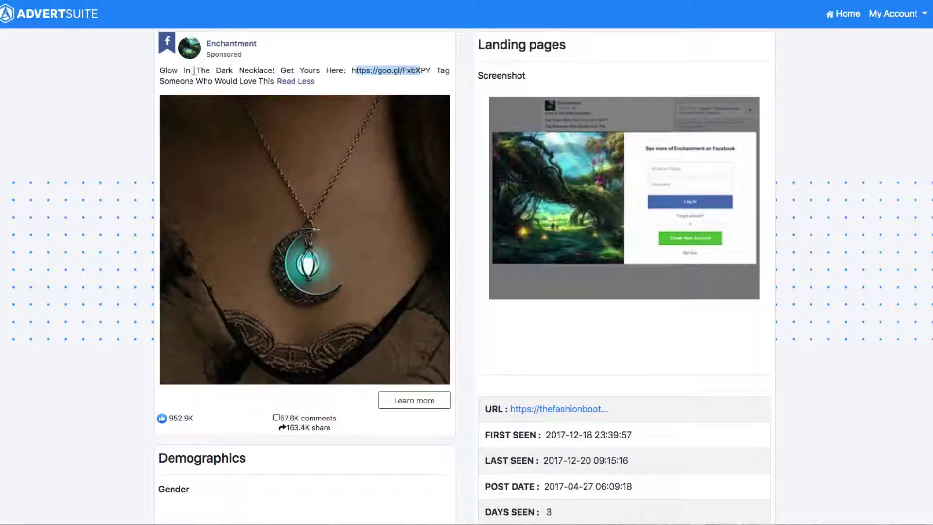
{"action": "left_click_drag", "start_coordinate": [161, 72], "coordinate": [269, 73]}
{"action": "key", "text": "ctrl+c"}
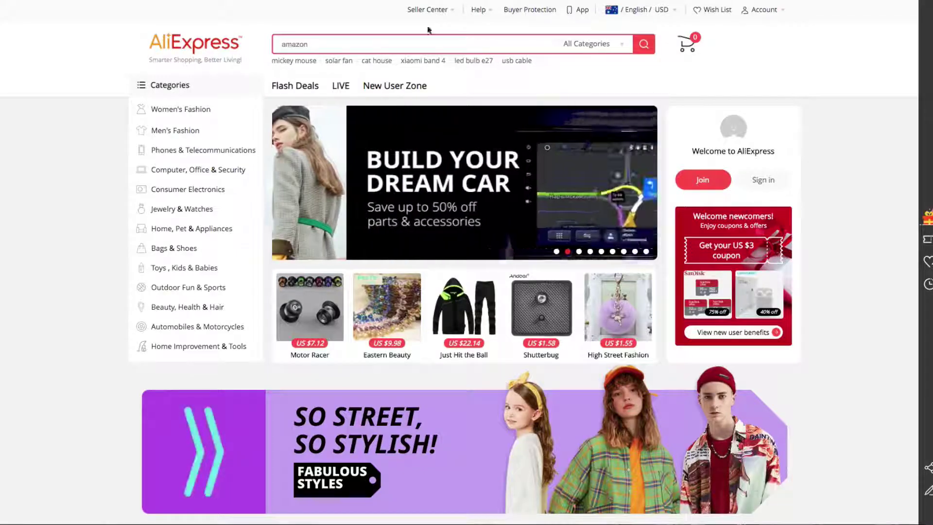
{"action": "left_click", "coordinate": [386, 43]}
{"action": "key", "text": "ctrl+v"}
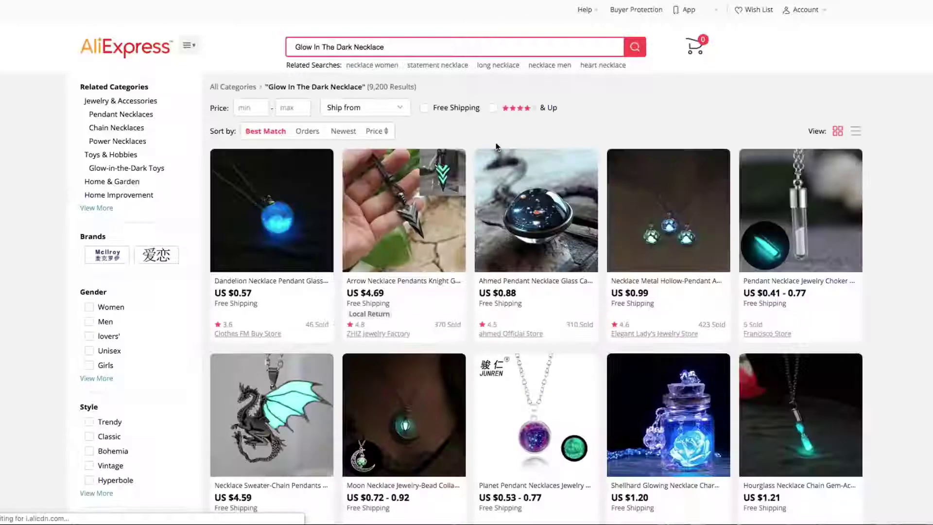
{"action": "scroll", "coordinate": [491, 149], "scroll_direction": "down", "scroll_amount": 3}
{"action": "scroll", "coordinate": [491, 148], "scroll_direction": "down", "scroll_amount": 1}
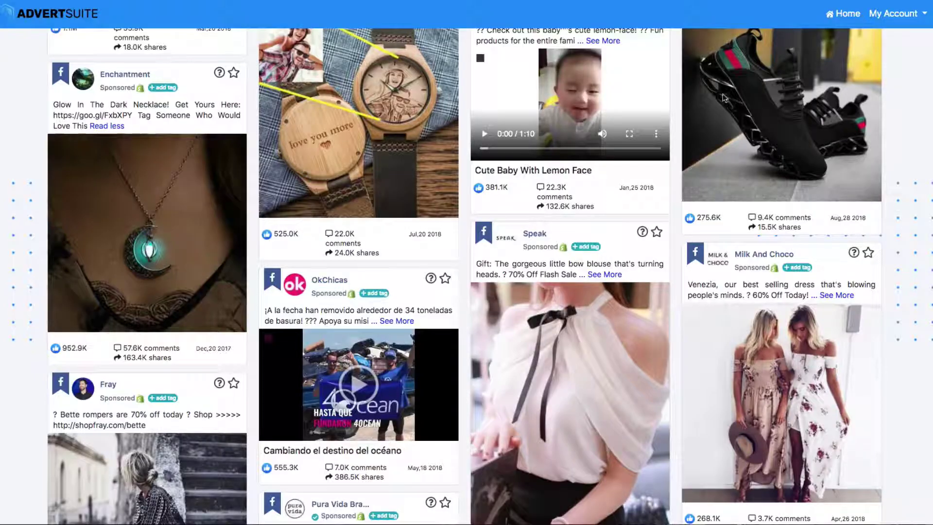
- Look through the AdvertSuite Shopify ads following the Enchantment necklace ad and return to the search filters
{"action": "scroll", "coordinate": [628, 114], "scroll_direction": "down", "scroll_amount": 2}
{"action": "scroll", "coordinate": [628, 114], "scroll_direction": "down", "scroll_amount": 4}
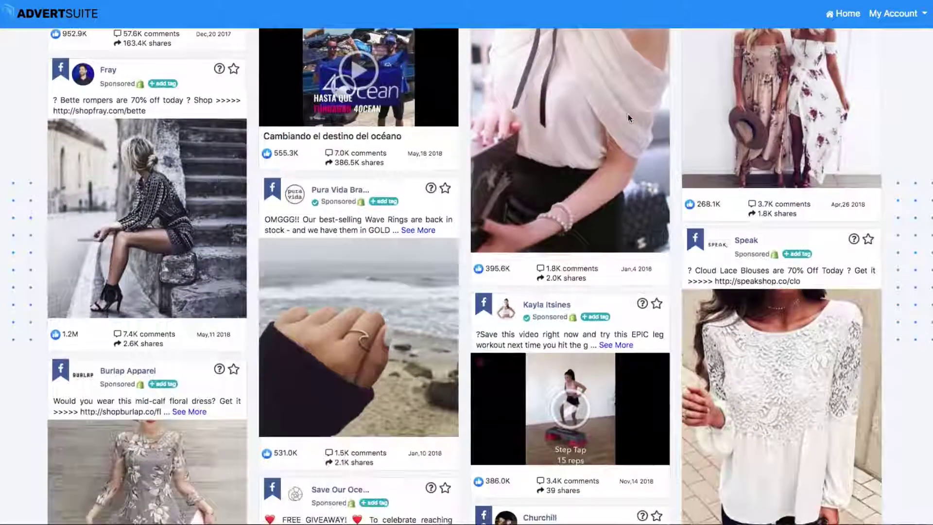
{"action": "scroll", "coordinate": [628, 114], "scroll_direction": "down", "scroll_amount": 1}
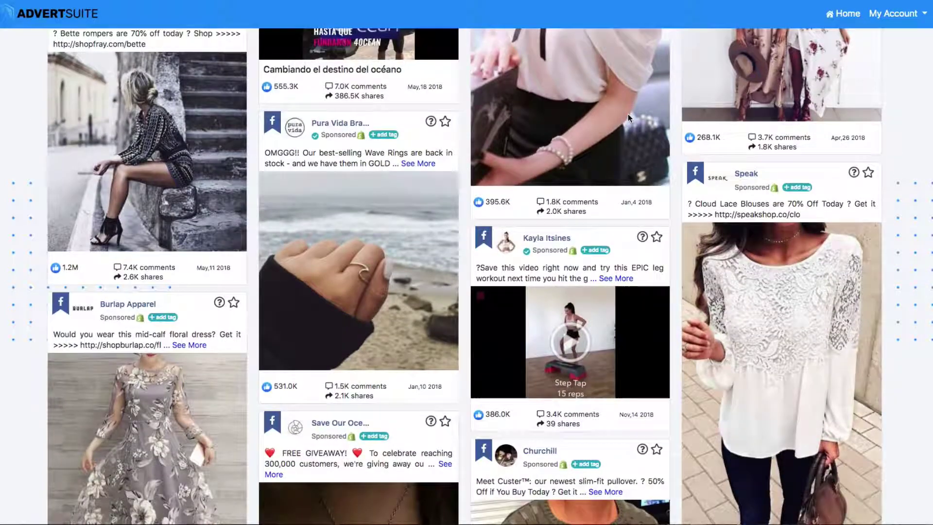
{"action": "scroll", "coordinate": [628, 114], "scroll_direction": "up", "scroll_amount": 20}
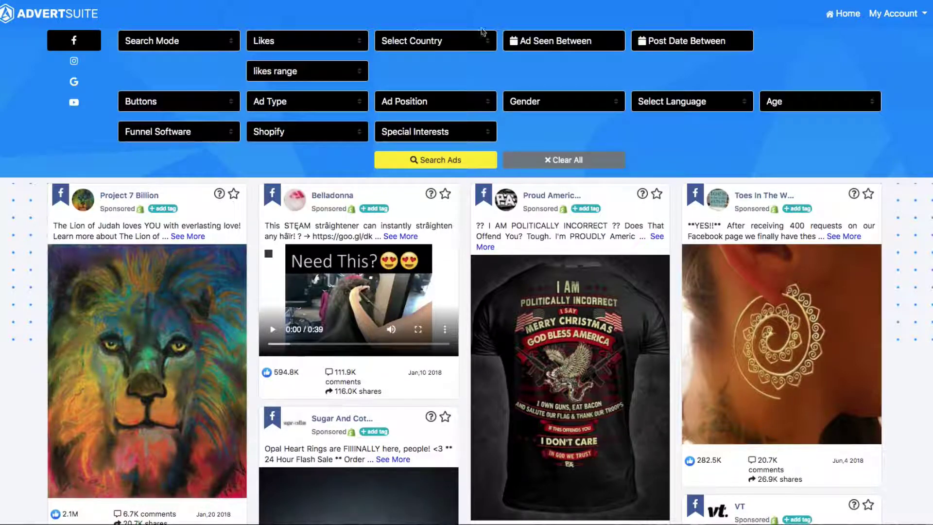
- Examine the Shopify ads from the start of the results, comparing the advertised products and their likes, comments, shares and dates
{"action": "scroll", "coordinate": [688, 152], "scroll_direction": "down", "scroll_amount": 1}
{"action": "scroll", "coordinate": [688, 157], "scroll_direction": "down", "scroll_amount": 1}
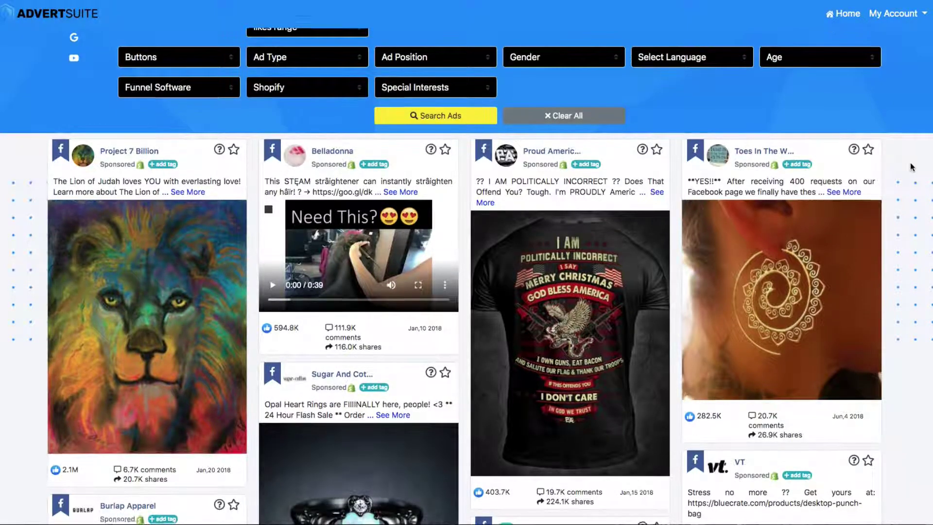
{"action": "scroll", "coordinate": [912, 168], "scroll_direction": "down", "scroll_amount": 6}
{"action": "scroll", "coordinate": [913, 166], "scroll_direction": "down", "scroll_amount": 3}
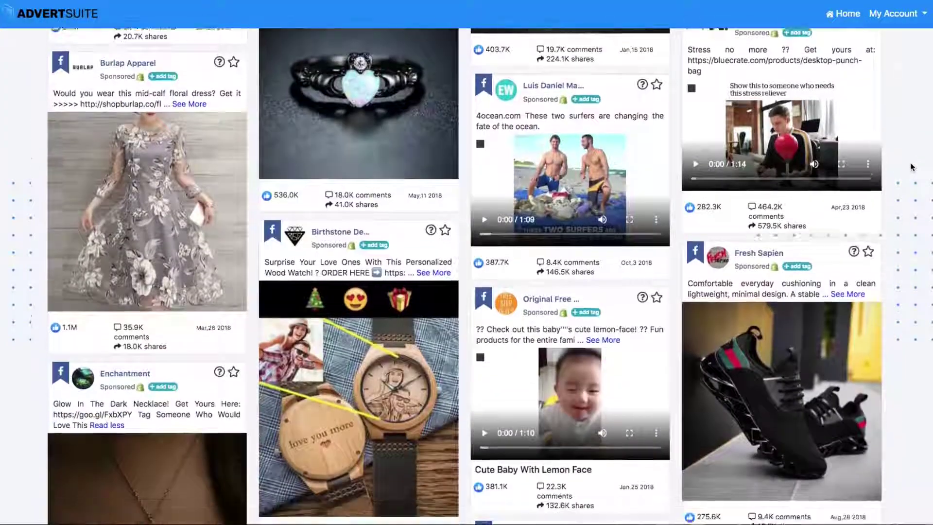
{"action": "scroll", "coordinate": [912, 167], "scroll_direction": "down", "scroll_amount": 4}
{"action": "scroll", "coordinate": [912, 166], "scroll_direction": "down", "scroll_amount": 9}
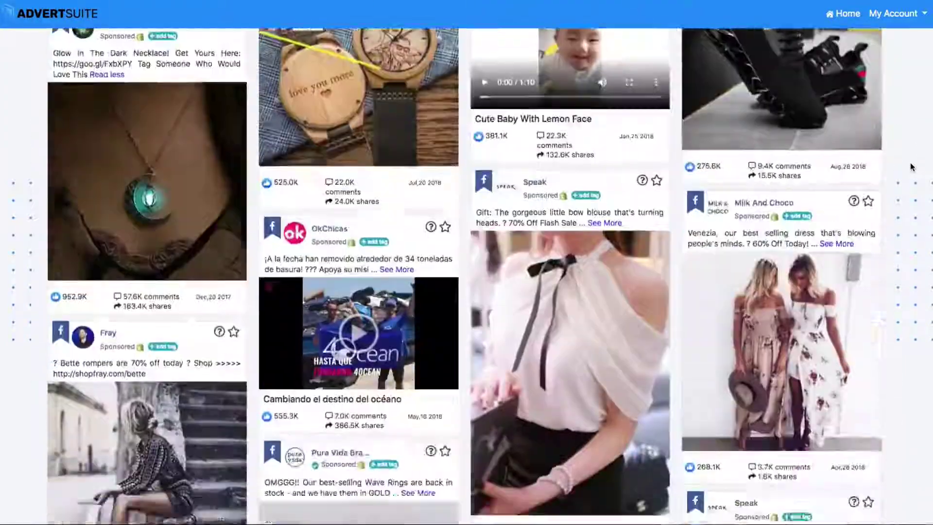
{"action": "scroll", "coordinate": [912, 166], "scroll_direction": "down", "scroll_amount": 3}
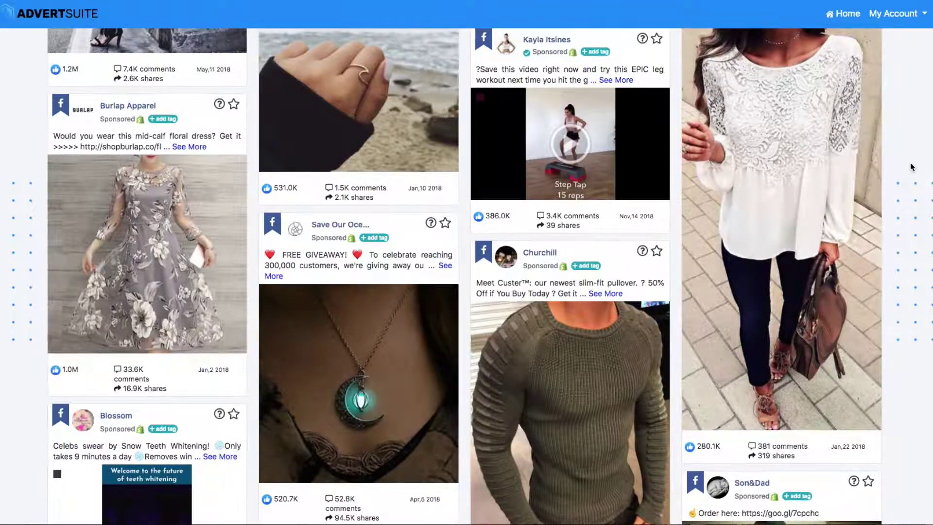
{"action": "scroll", "coordinate": [912, 166], "scroll_direction": "down", "scroll_amount": 7}
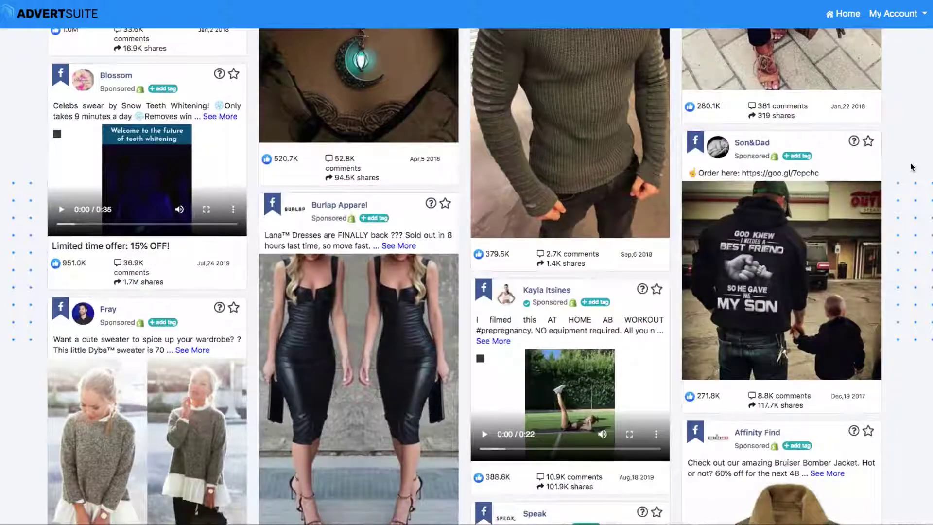